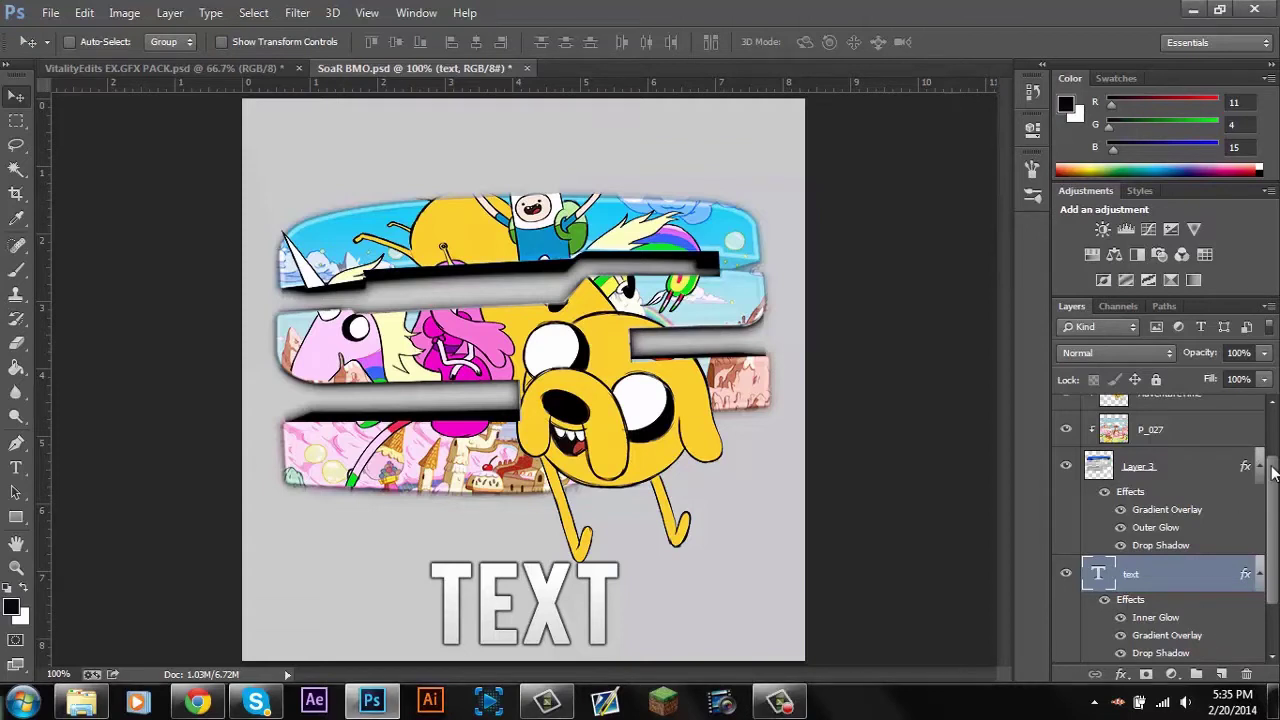
Scroll the Layers panel to the top and select the P_027 layer.
left_click_drag(1273, 500, 1262, 428)
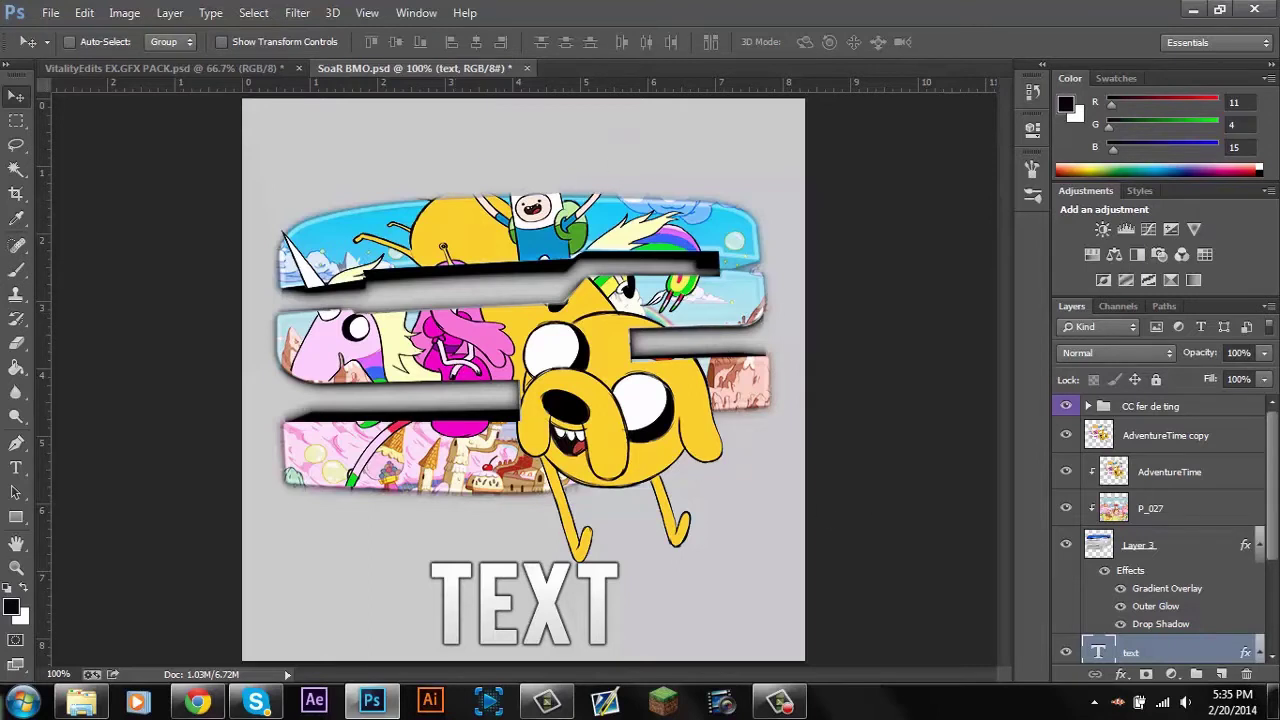
mouse_move(1273, 522)
left_mouse_down()
mouse_move(1273, 540)
mouse_move(1272, 505)
left_mouse_up()
left_click(1158, 511)
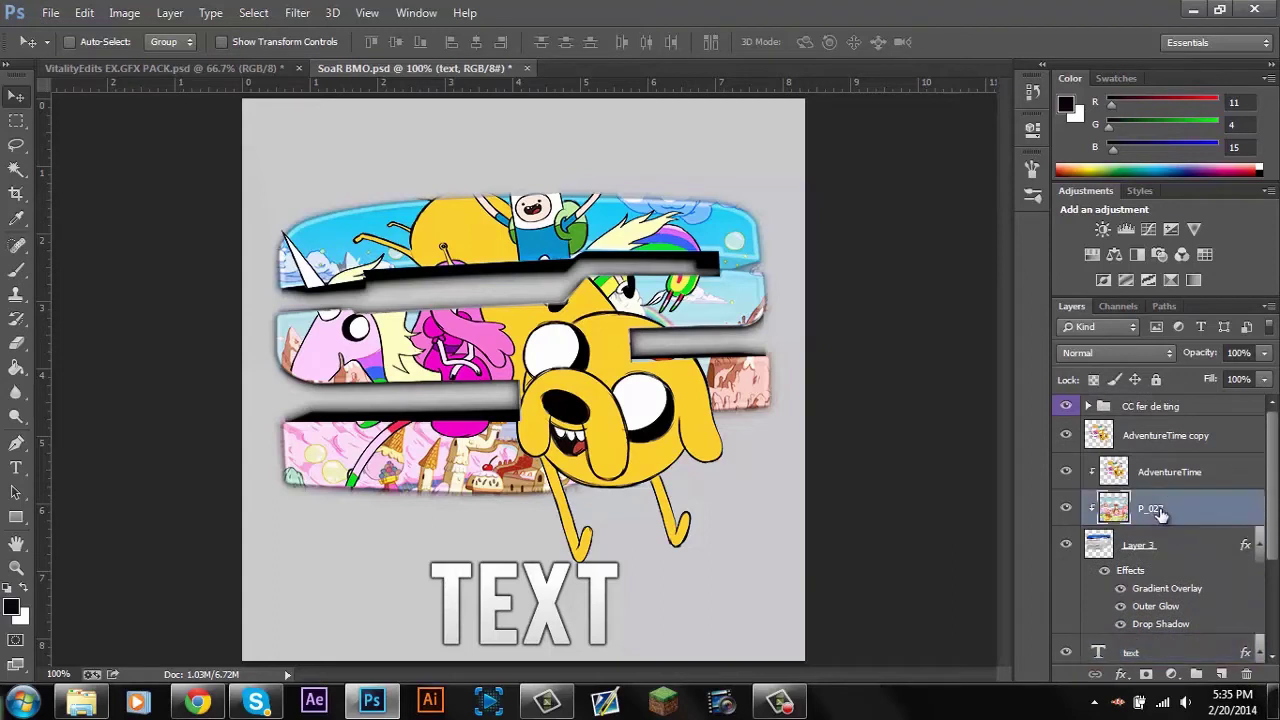
Delete P_027, AdventureTime and AdventureTime copy, then hide the CC fer de ting group.
left_click(1178, 450, "shift")
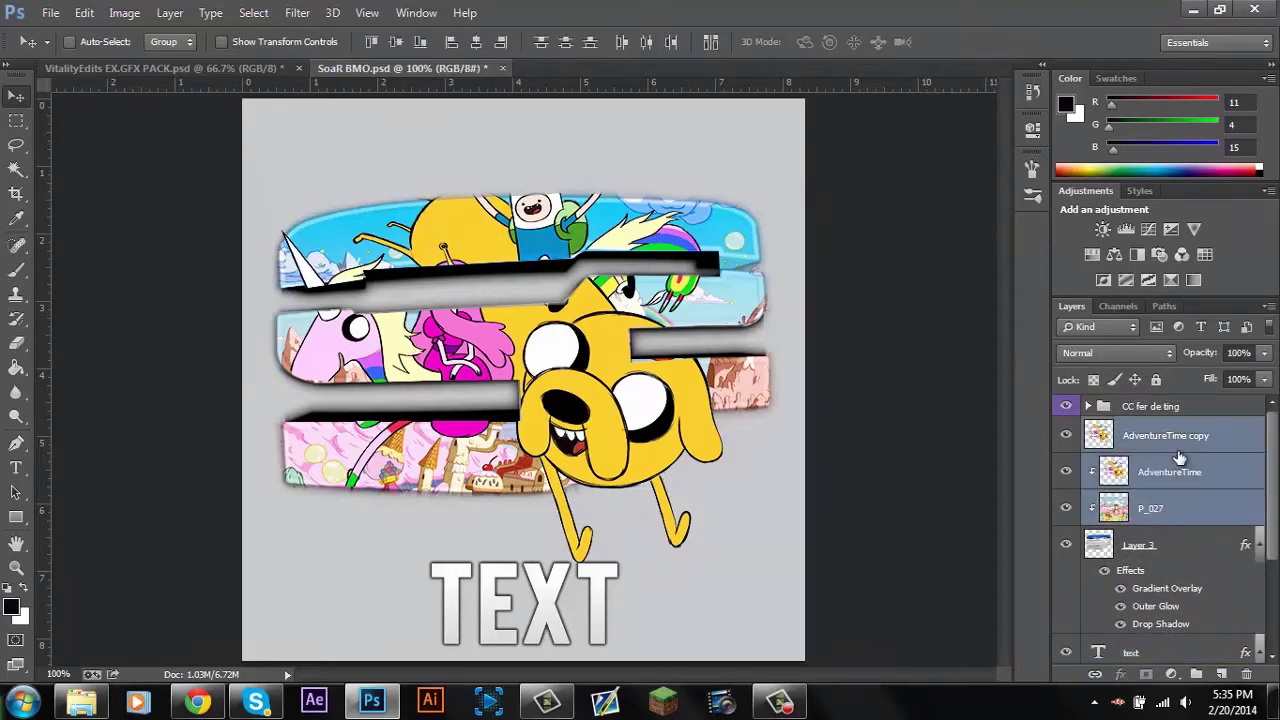
key("Delete")
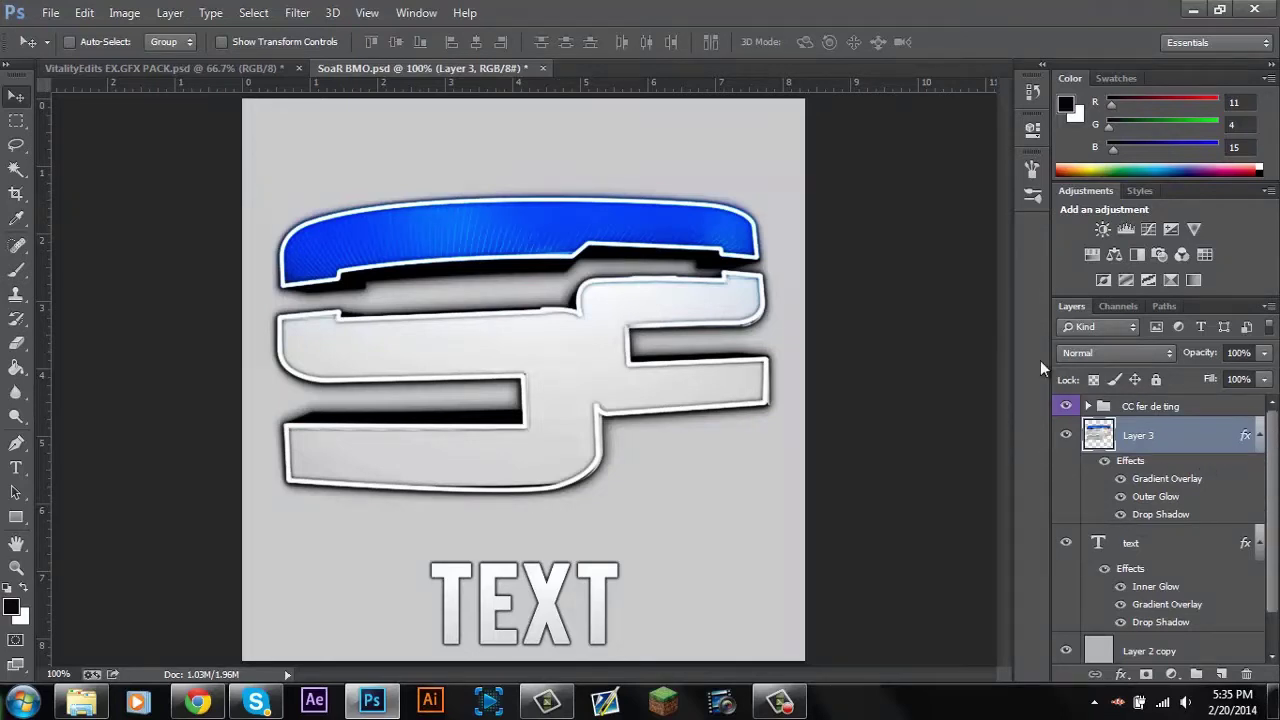
left_click(1067, 408)
left_click(1067, 408)
left_click(1067, 408)
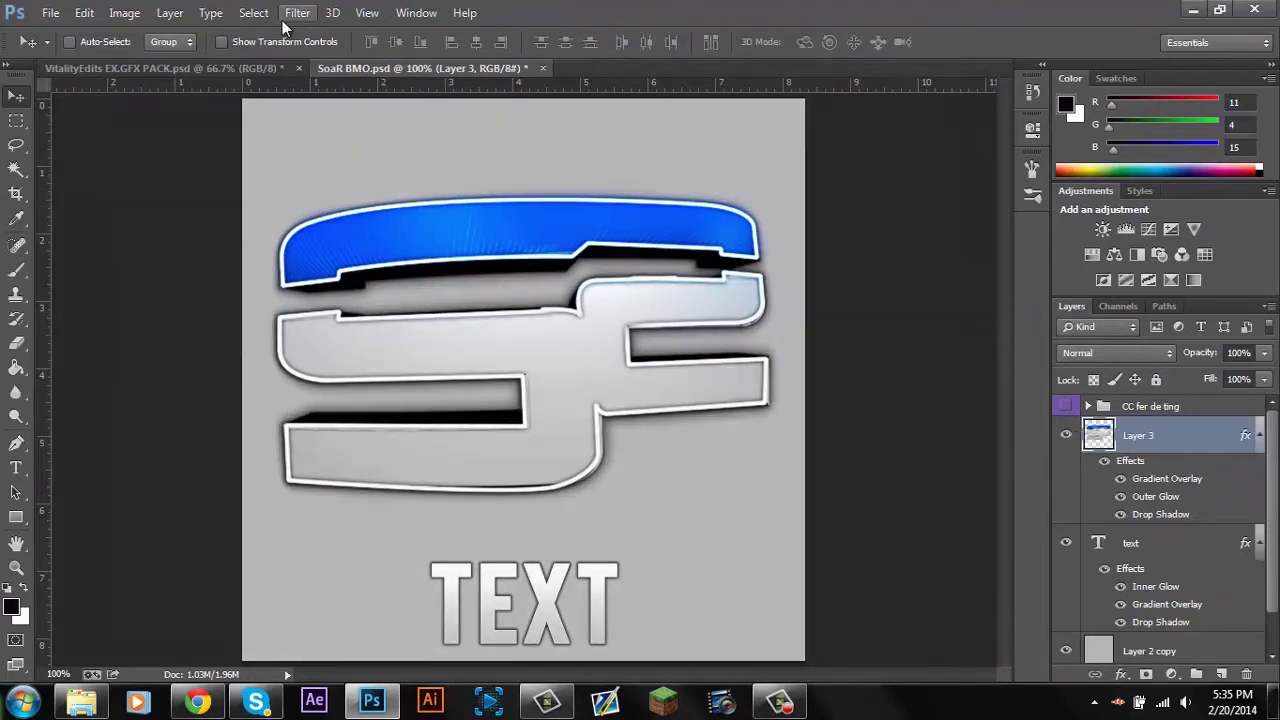
In VitalityEdits EX.GFX PACK.psd, hide the Colour Correction's group.
left_click(250, 68)
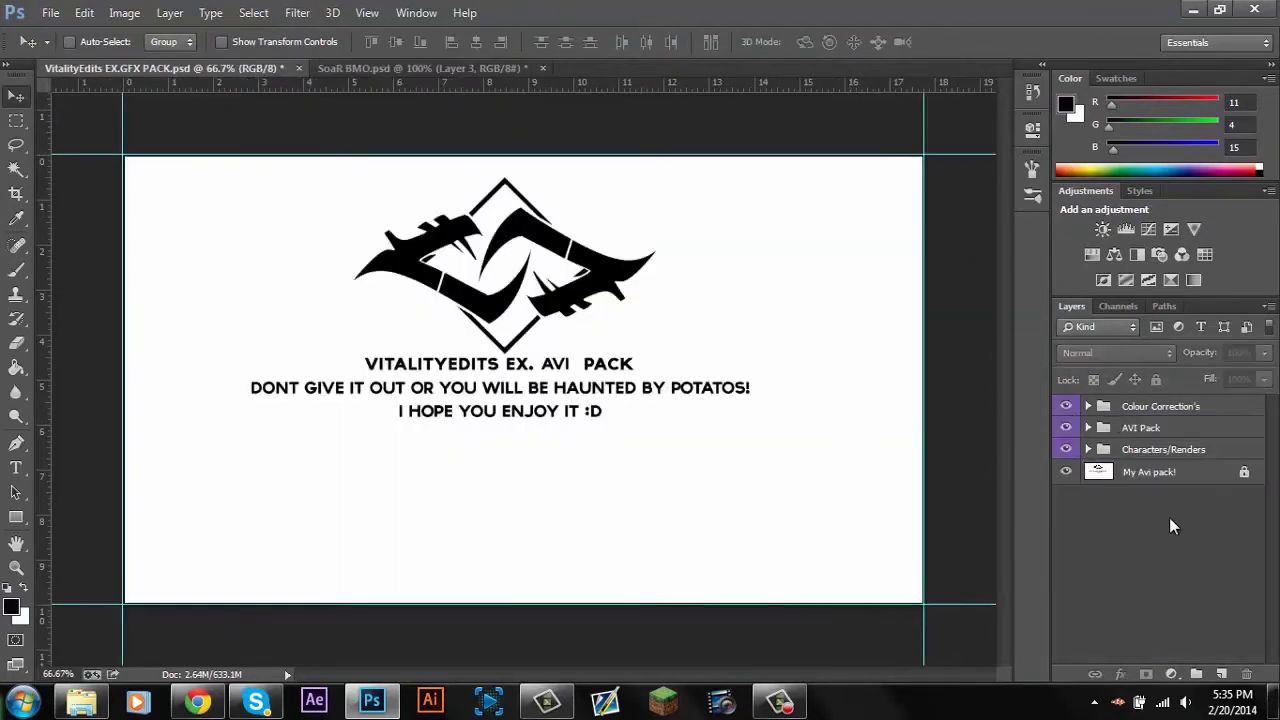
left_click(1088, 406)
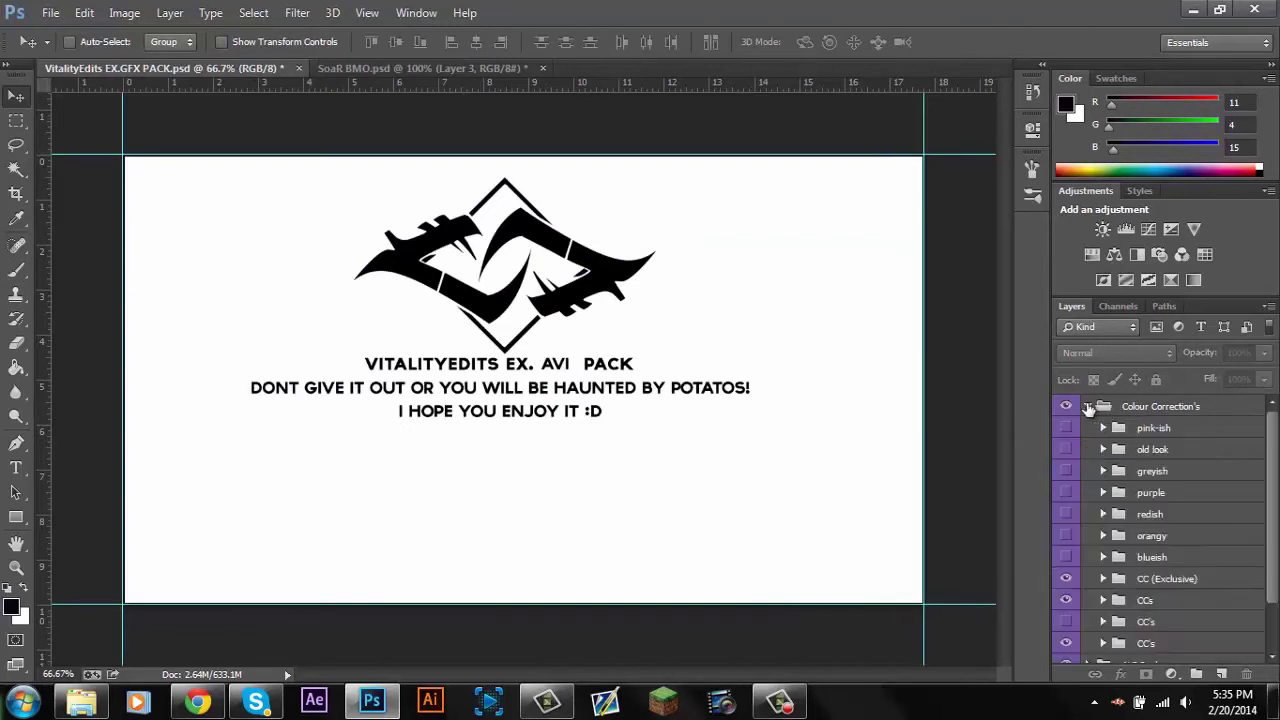
left_click(1066, 406)
left_click(1088, 406)
Preview the Game Renders I renders (Render_Resident, recortado, prototype_2), then hide them again.
left_click(1088, 428)
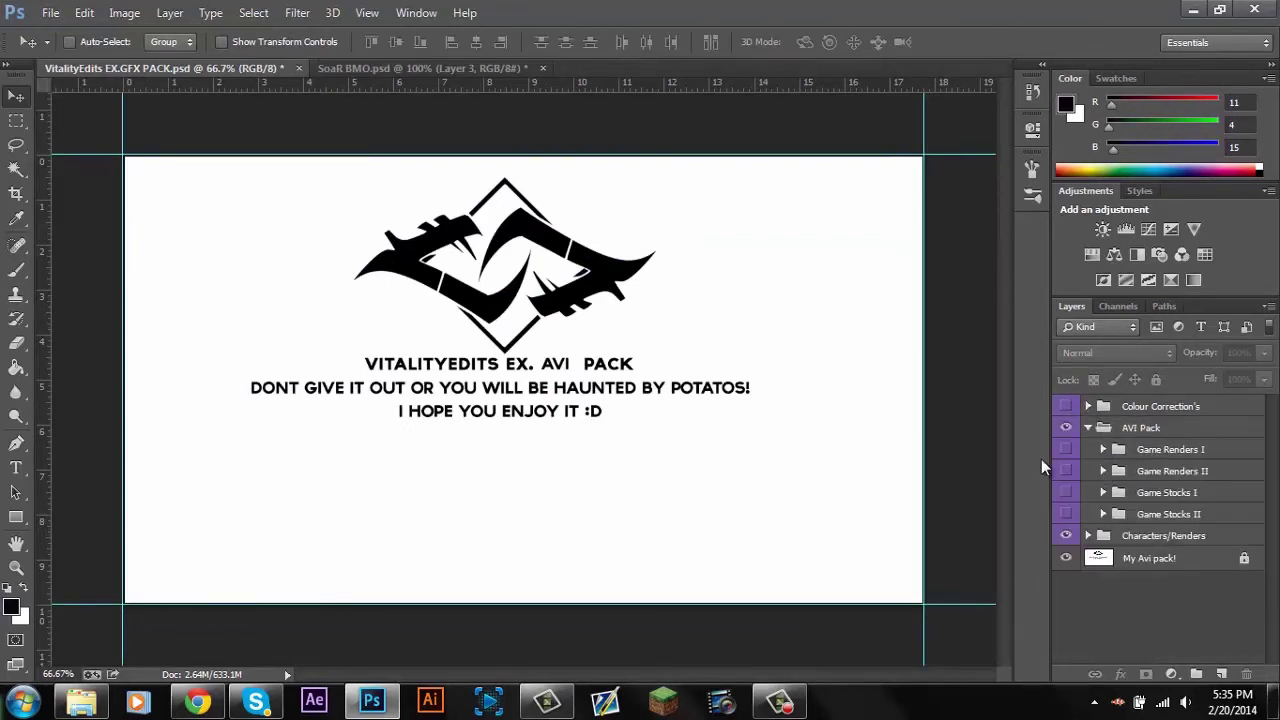
left_click(1066, 450)
left_click(1104, 451)
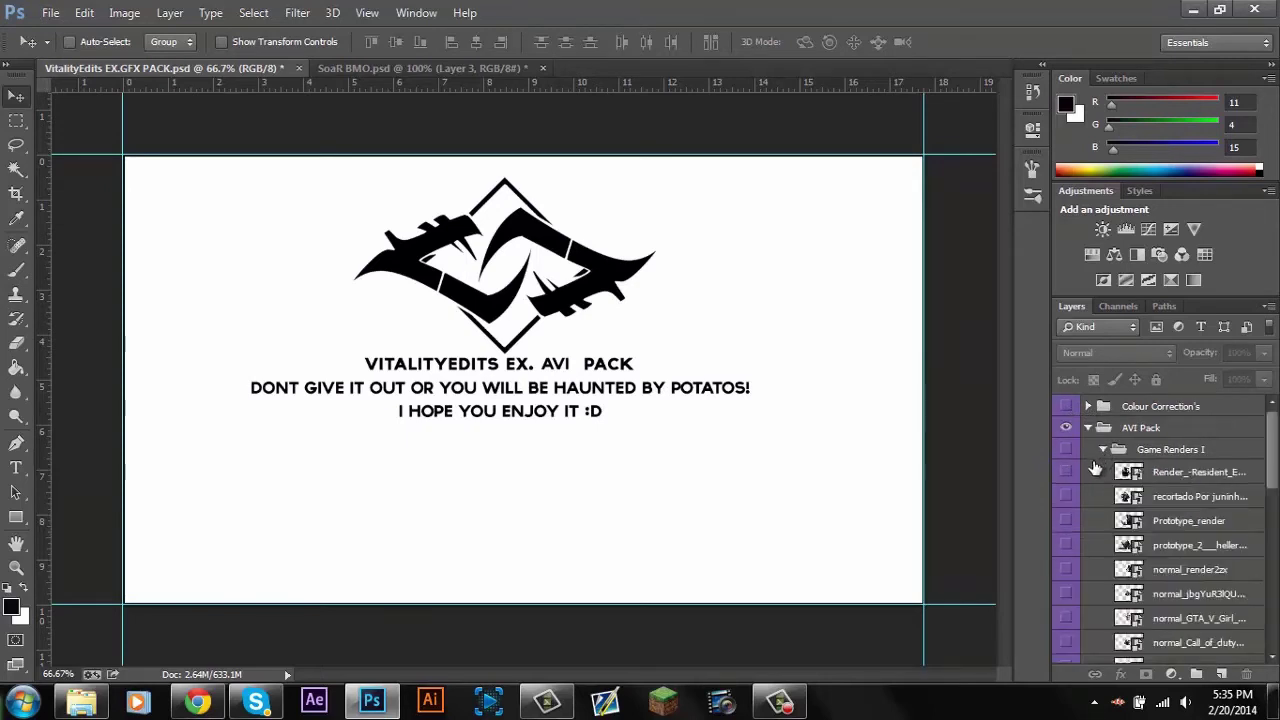
left_click(1066, 449)
left_click(1066, 497)
left_click(1066, 545)
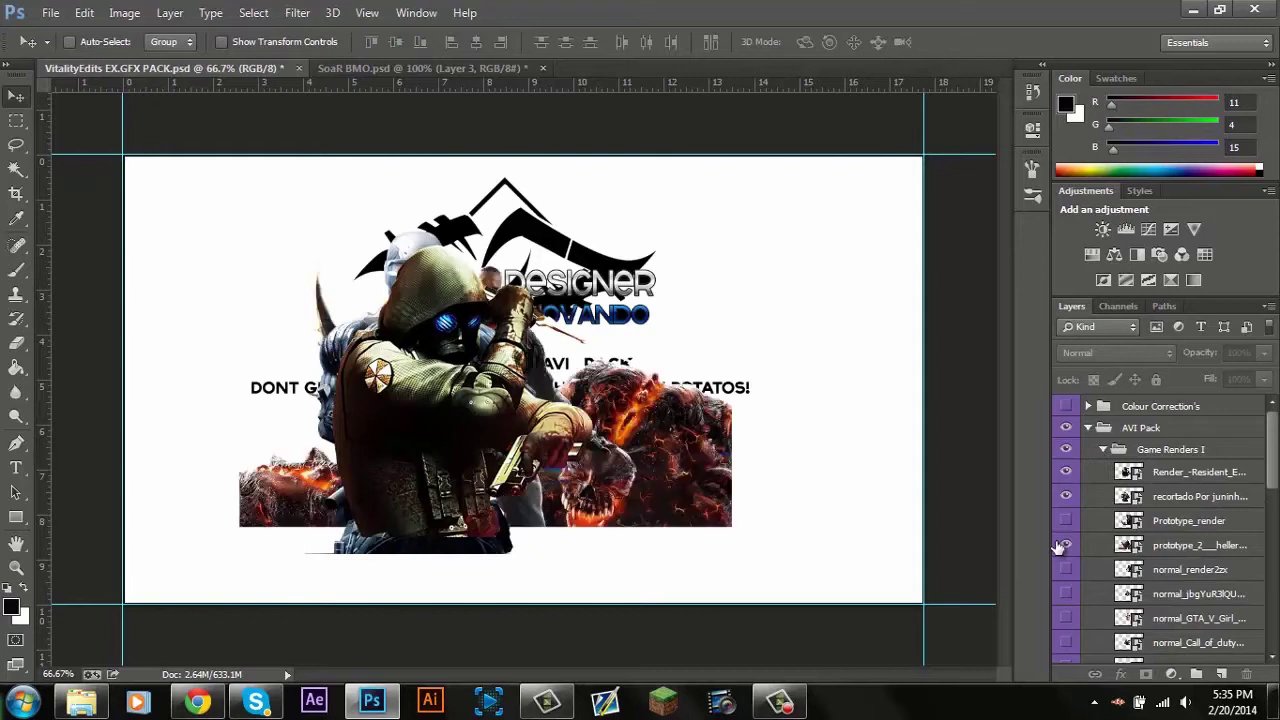
left_click(1066, 472)
left_click(1066, 496)
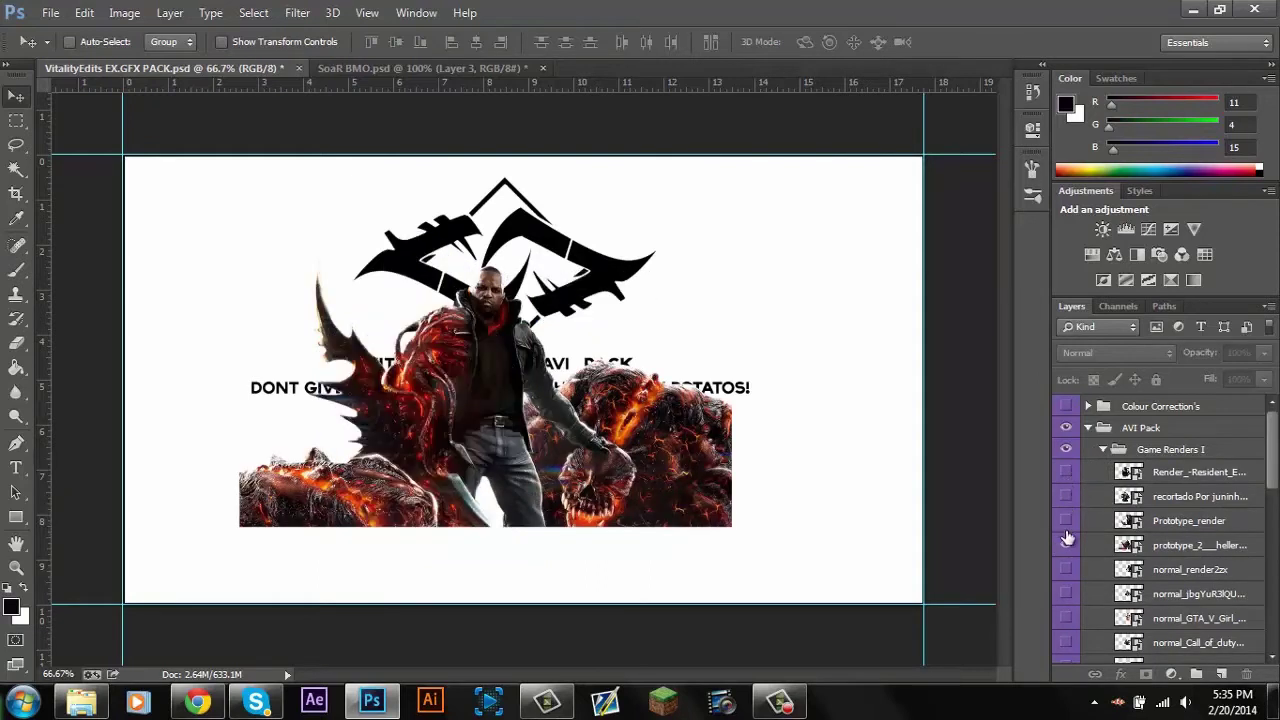
left_click(1066, 545)
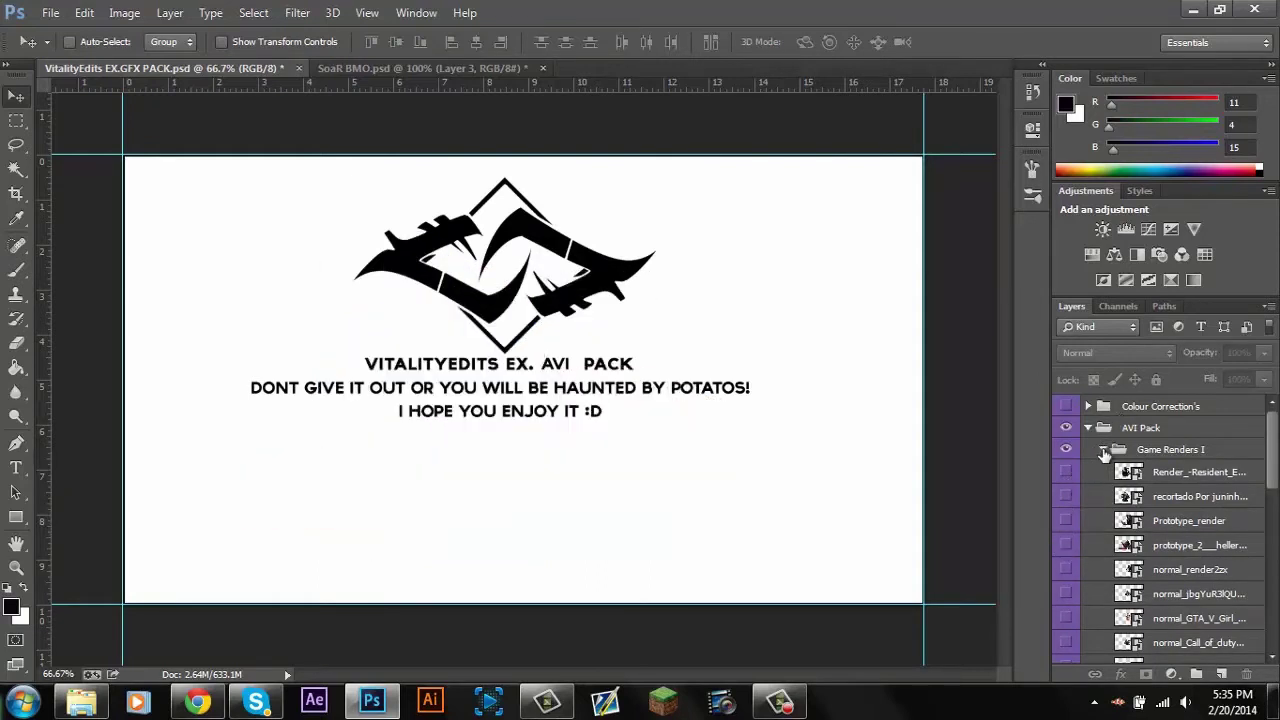
left_click(1104, 449)
Open Characters/Renders and preview render layers 1–4, including Bandit, hiding each after.
left_click(1089, 427)
left_click(1088, 450)
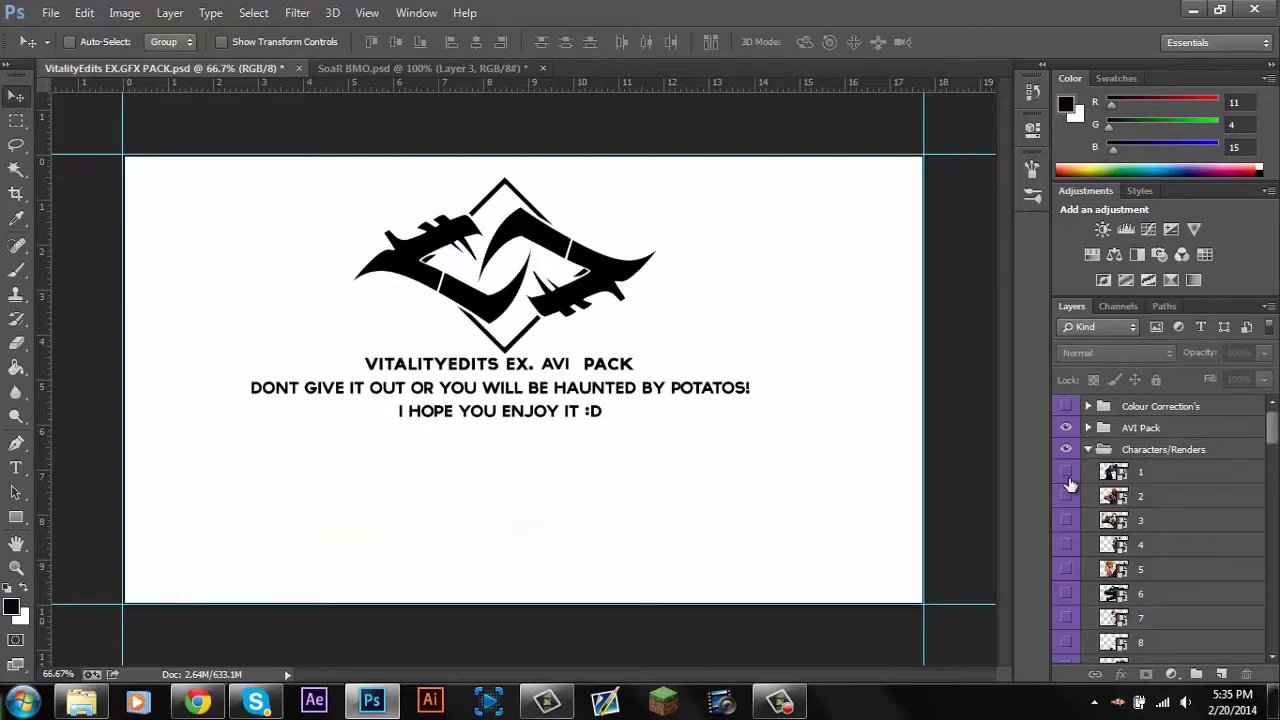
left_click(1066, 472)
left_click(1066, 472)
left_click(1066, 496)
left_click(1066, 496)
left_click(1065, 520)
left_click(1065, 520)
left_click(1066, 544)
left_click(1066, 544)
Preview render layers 19, 18 (Crysis), 17 and 16 (shield warrior), hiding each again.
left_click_drag(1275, 442, 1275, 492)
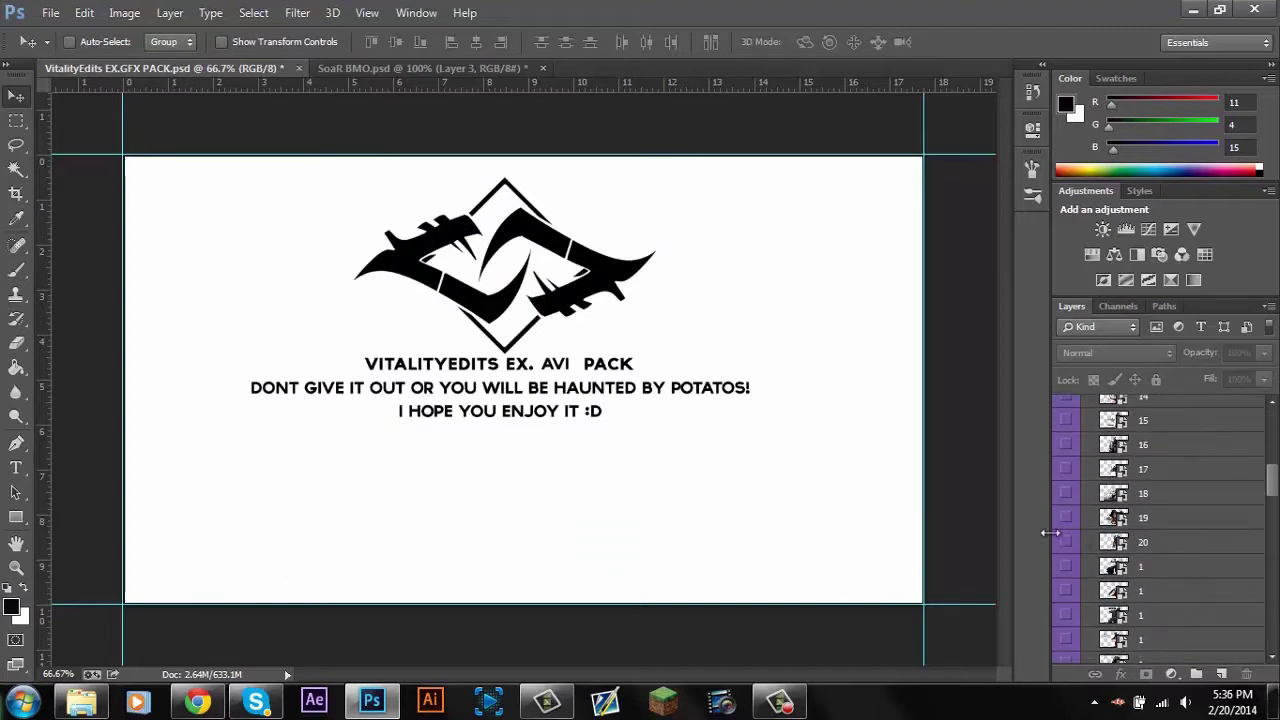
left_click(1066, 518)
left_click(1066, 518)
left_click(1066, 494)
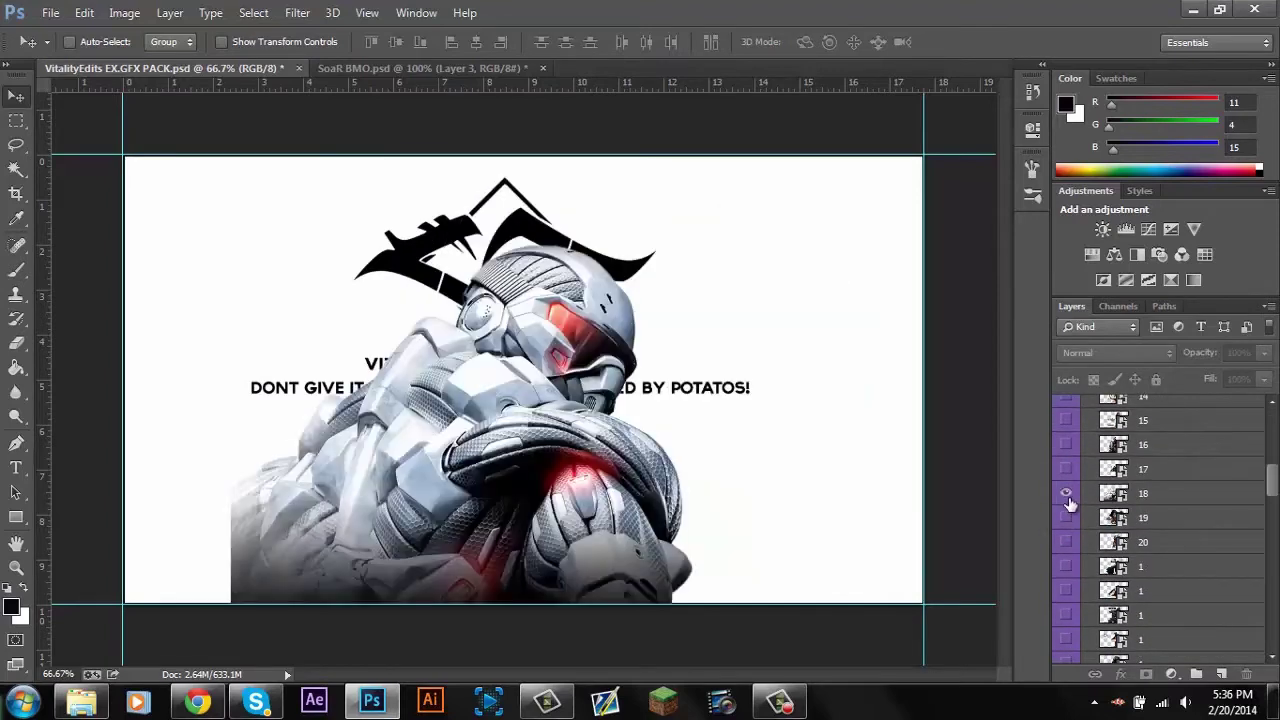
left_click(1066, 494)
left_click(1066, 469)
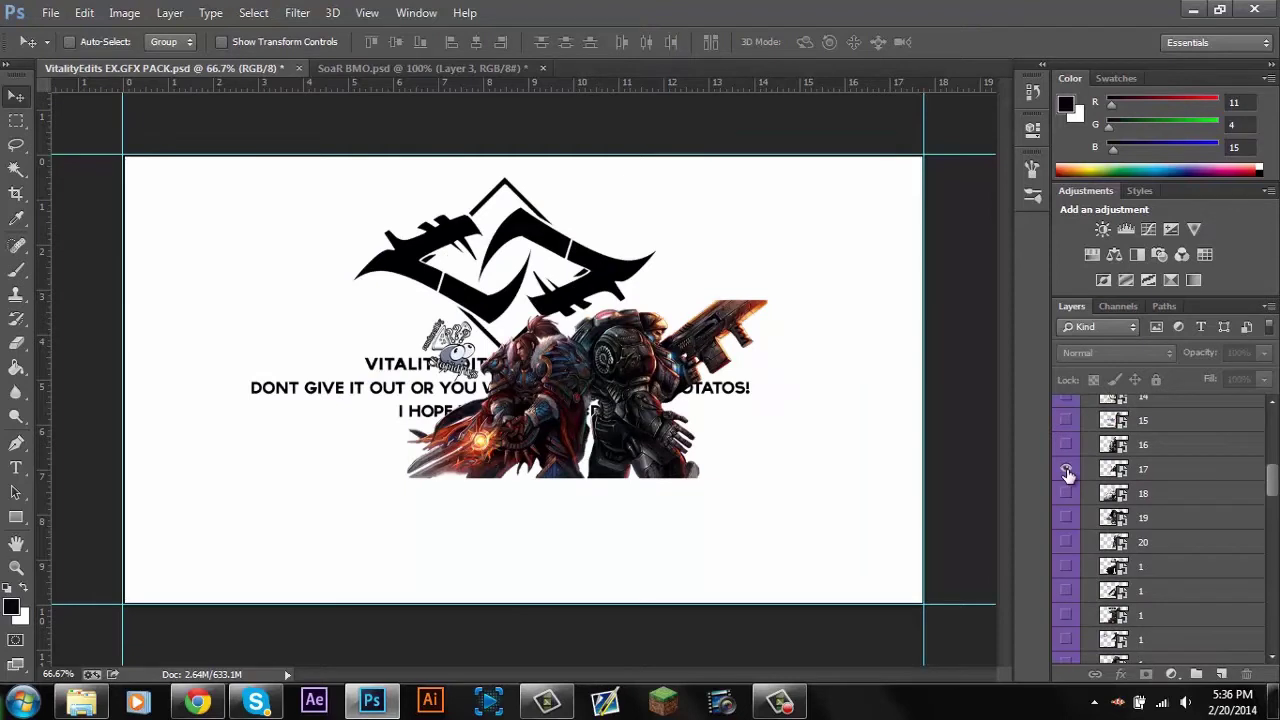
left_click(1066, 469)
left_click(1066, 444)
left_click(1066, 444)
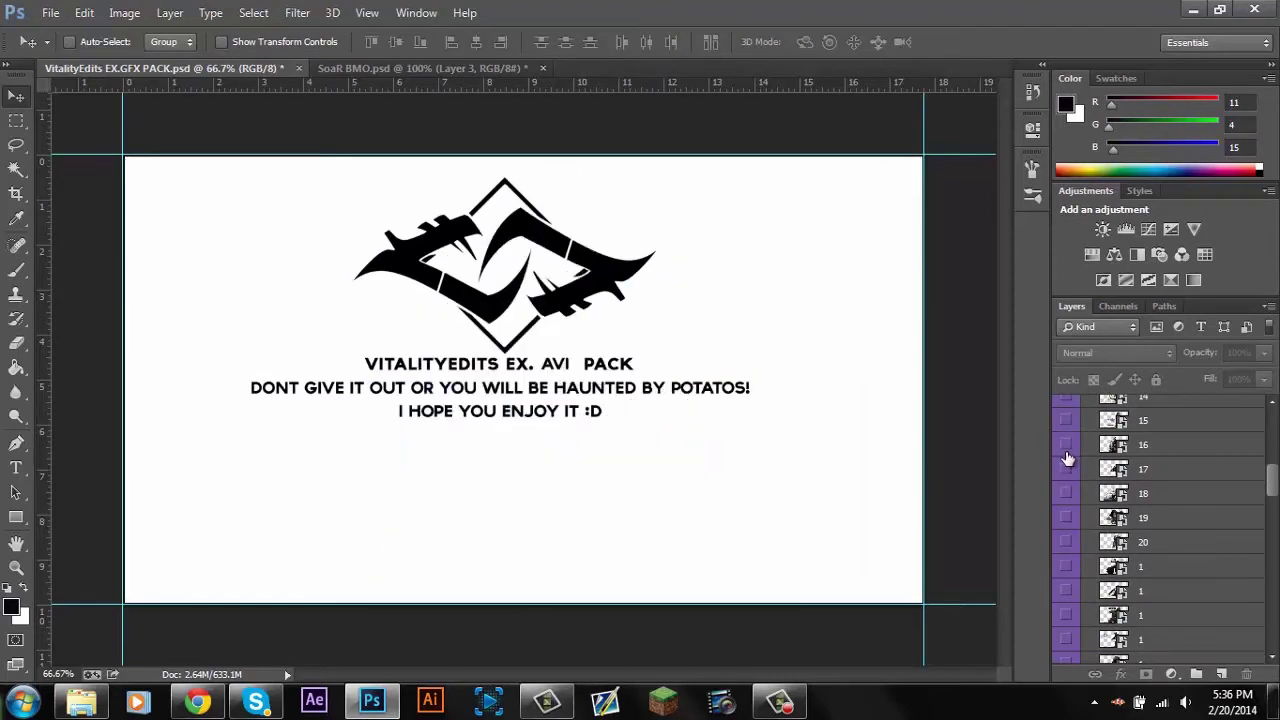
Preview the soldier, Link, Predator, assassin, hockey player and armored soldier renders, hiding each.
scroll(1276, 472, "down", 3)
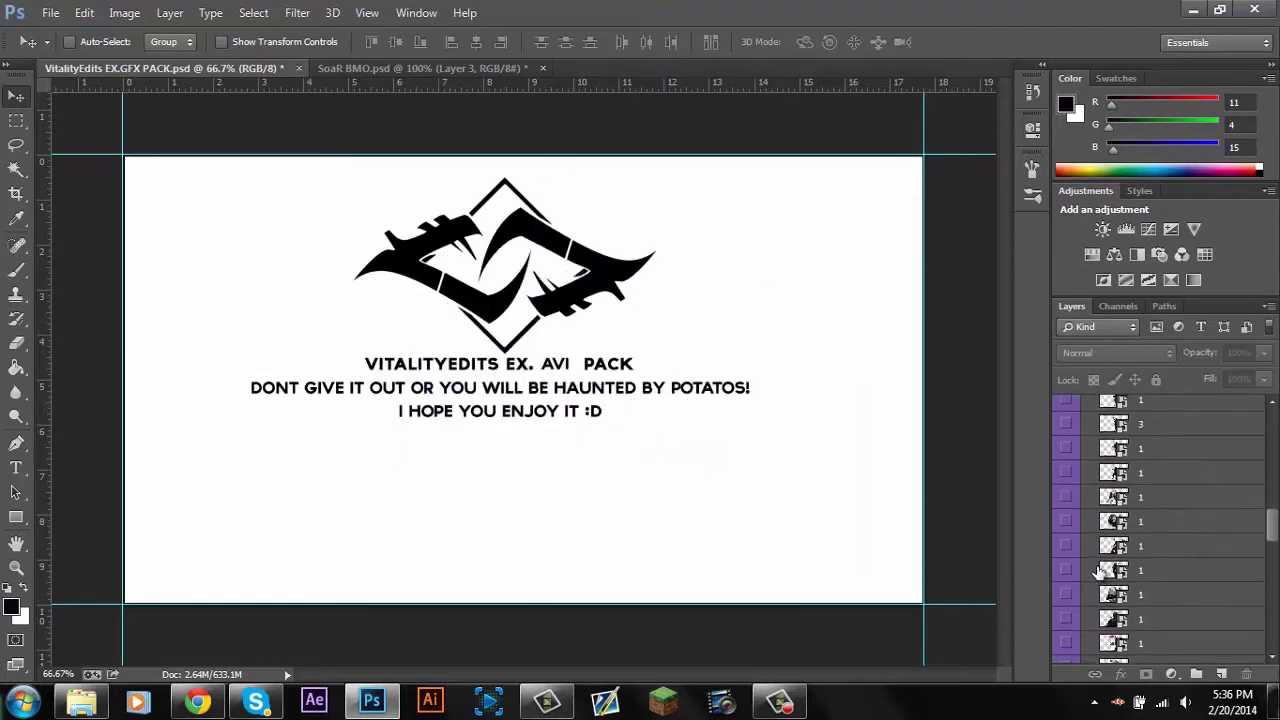
left_click(1066, 594)
left_click(1066, 594)
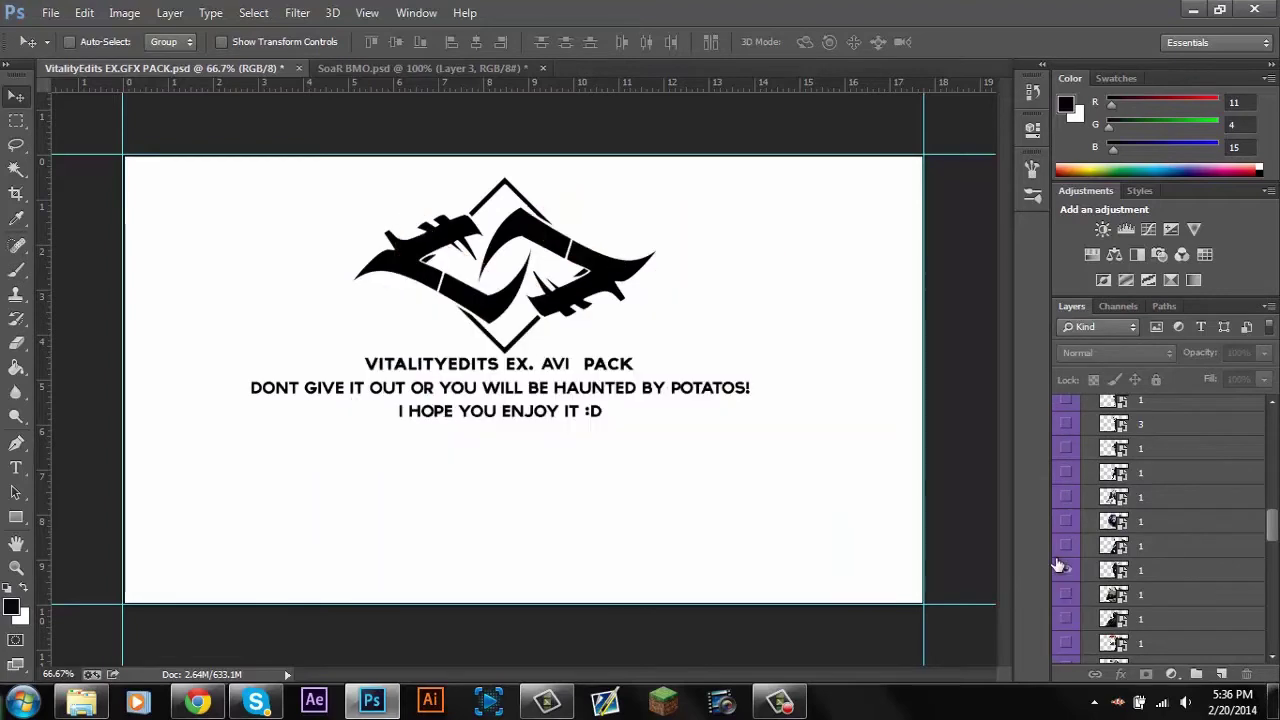
left_click(1066, 569)
left_click(1066, 545)
left_click(1066, 546)
left_click(1066, 546)
left_click(1066, 569)
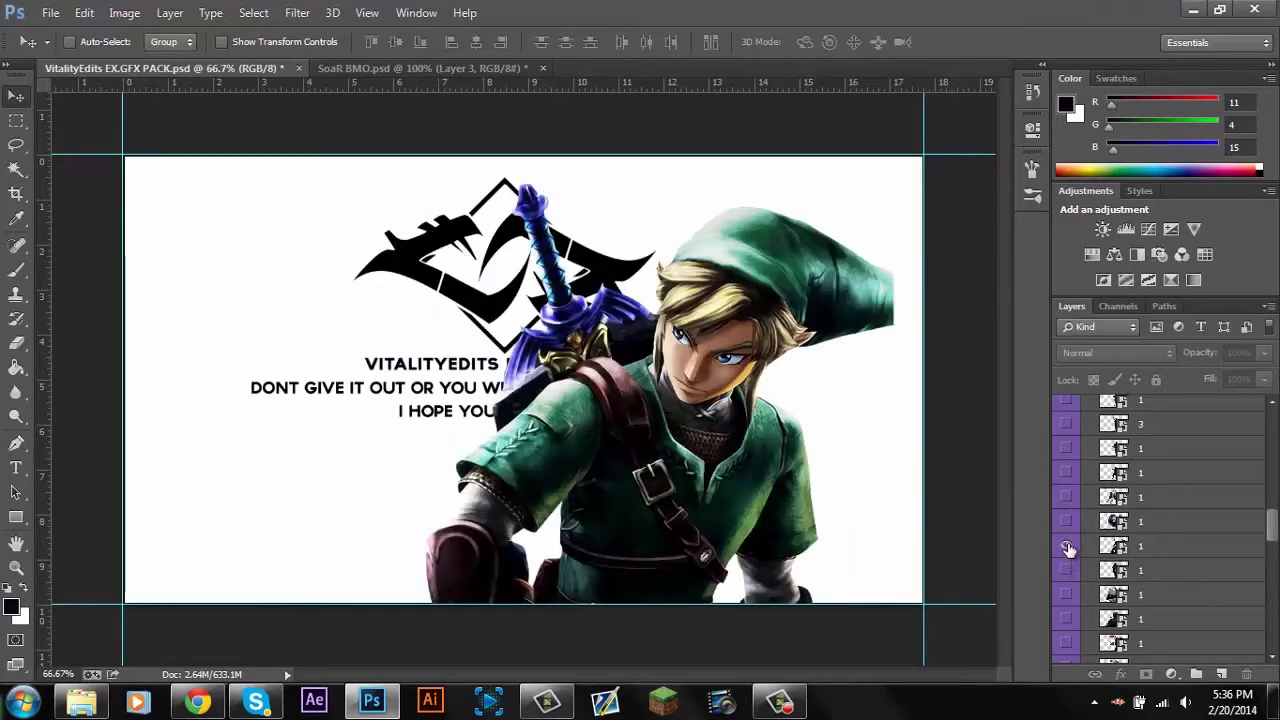
left_click(1066, 546)
left_click(1066, 521)
left_click(1066, 521)
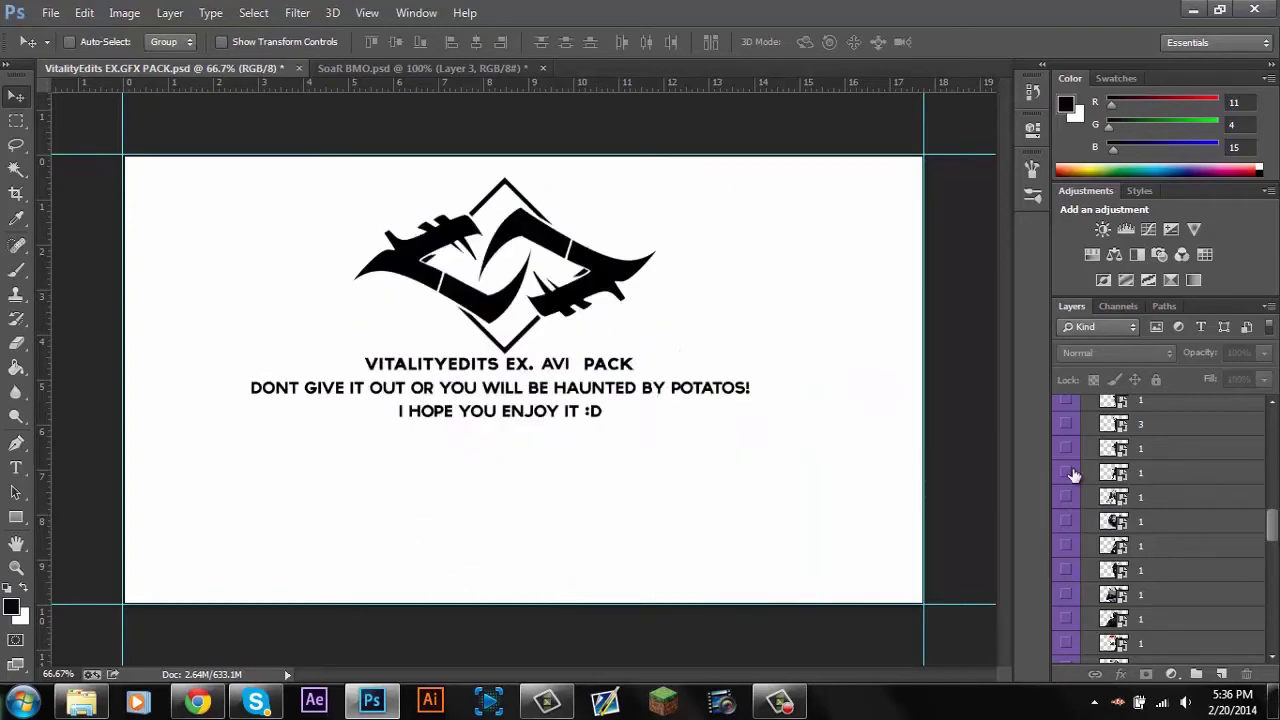
left_click(1066, 473)
left_click(1066, 473)
left_click(1066, 497)
left_click(1066, 497)
left_click(1066, 448)
left_click(1066, 448)
Preview the Pikachu soldier, girl and armored soldier renders further down, leaving all hidden.
left_click_drag(1276, 548, 1272, 580)
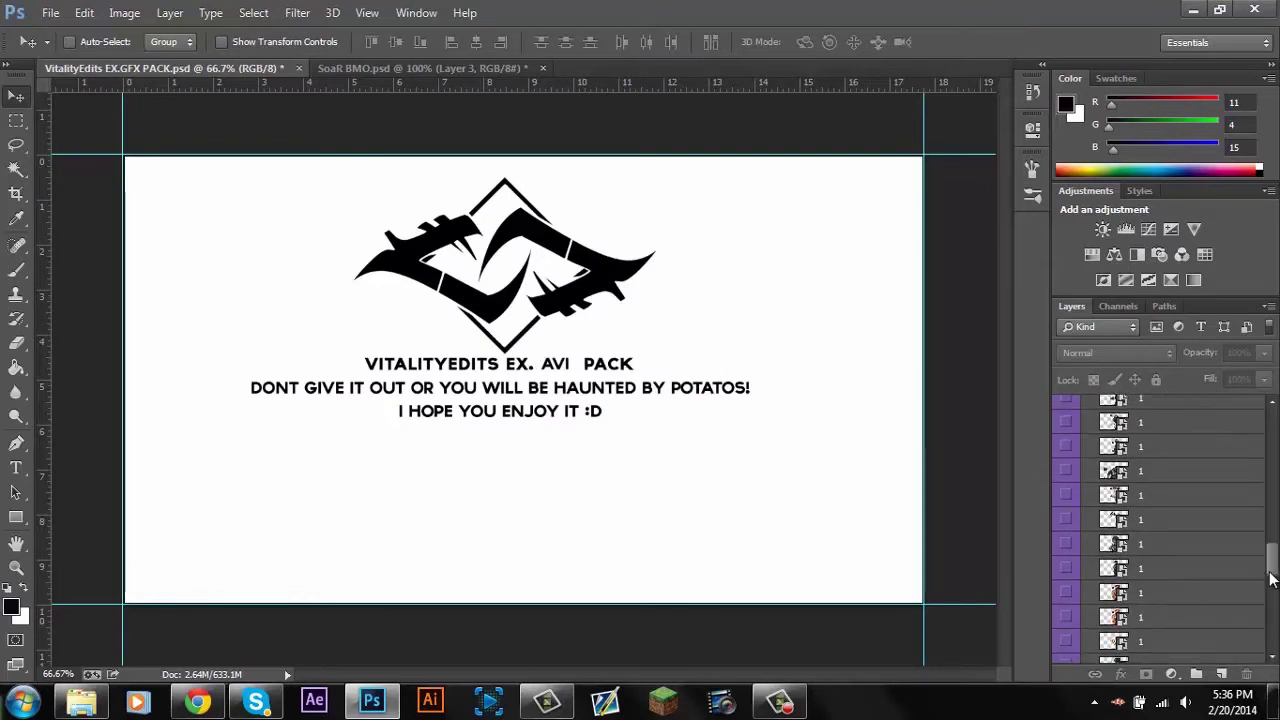
left_click(1064, 523)
left_click(1064, 523)
left_click(1064, 523)
left_click(1064, 523)
left_click(1064, 521)
left_click(1063, 523)
left_click(1066, 495)
left_click(1067, 494)
left_click(1068, 492)
left_click(1068, 494)
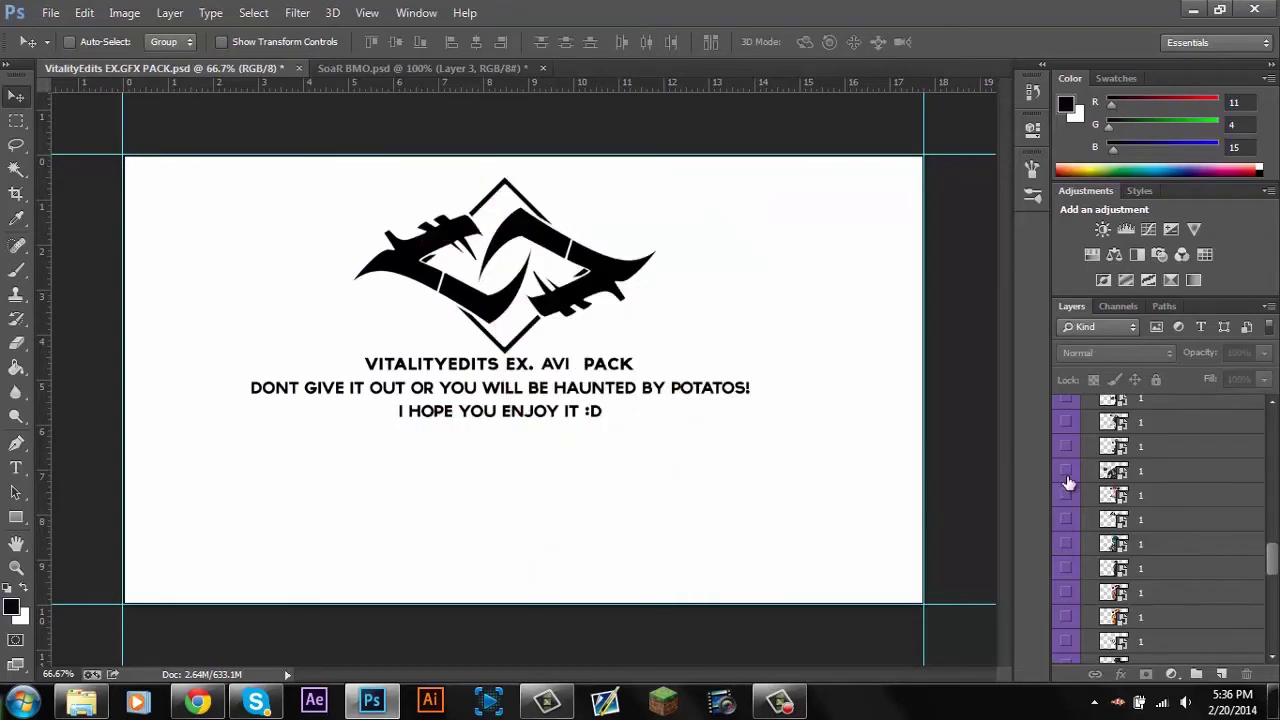
left_click(1066, 472)
left_click(1066, 472)
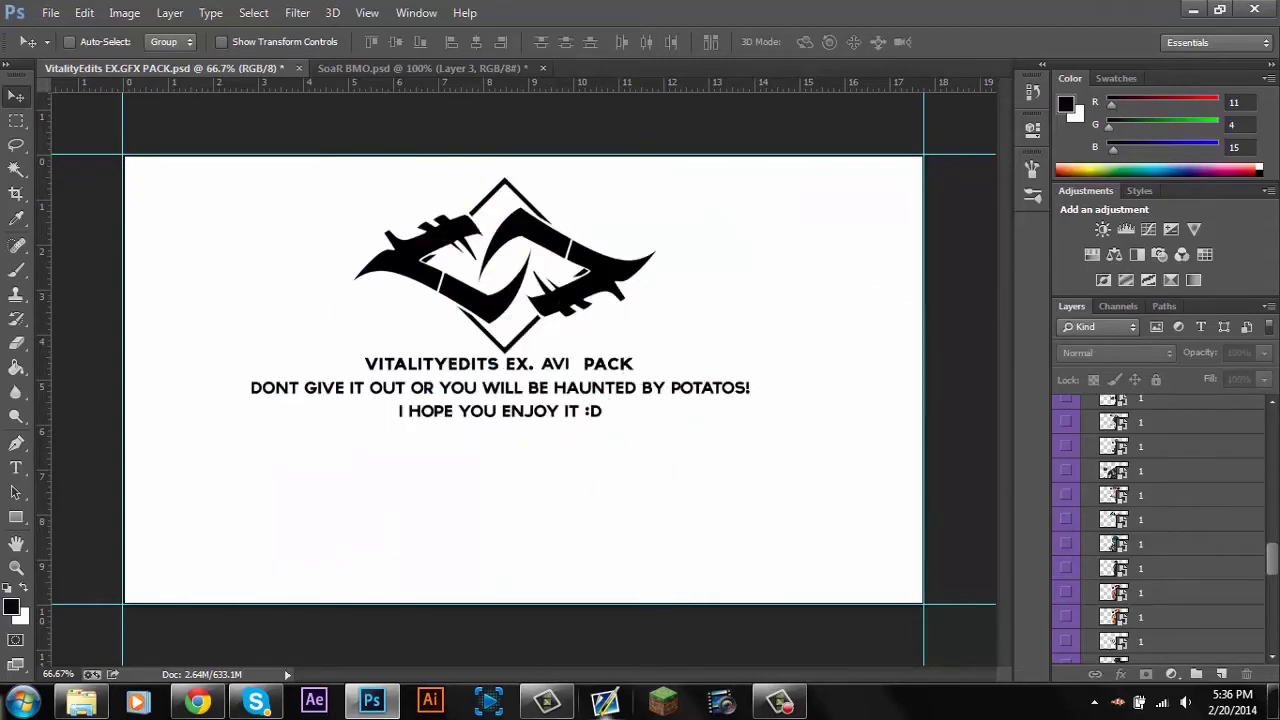
In the web browser, go to Google and open Google Images.
left_click(198, 701)
left_click(393, 30)
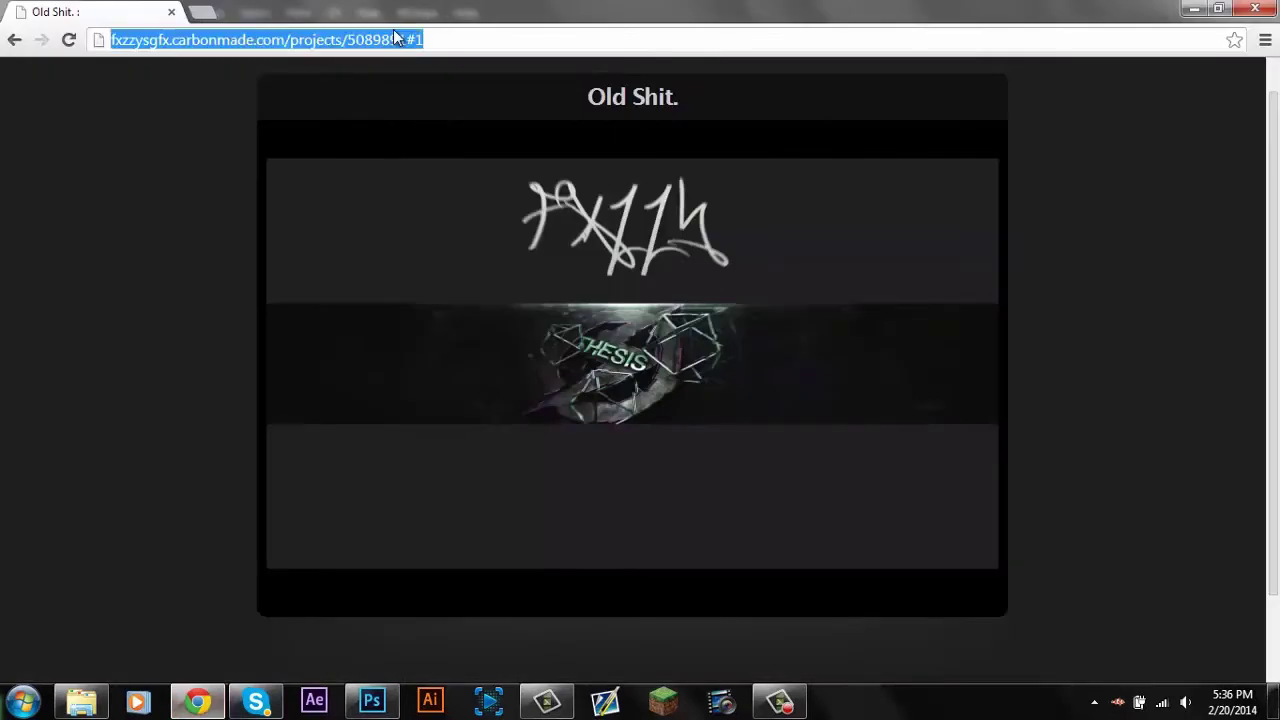
type("google.com")
key("Return")
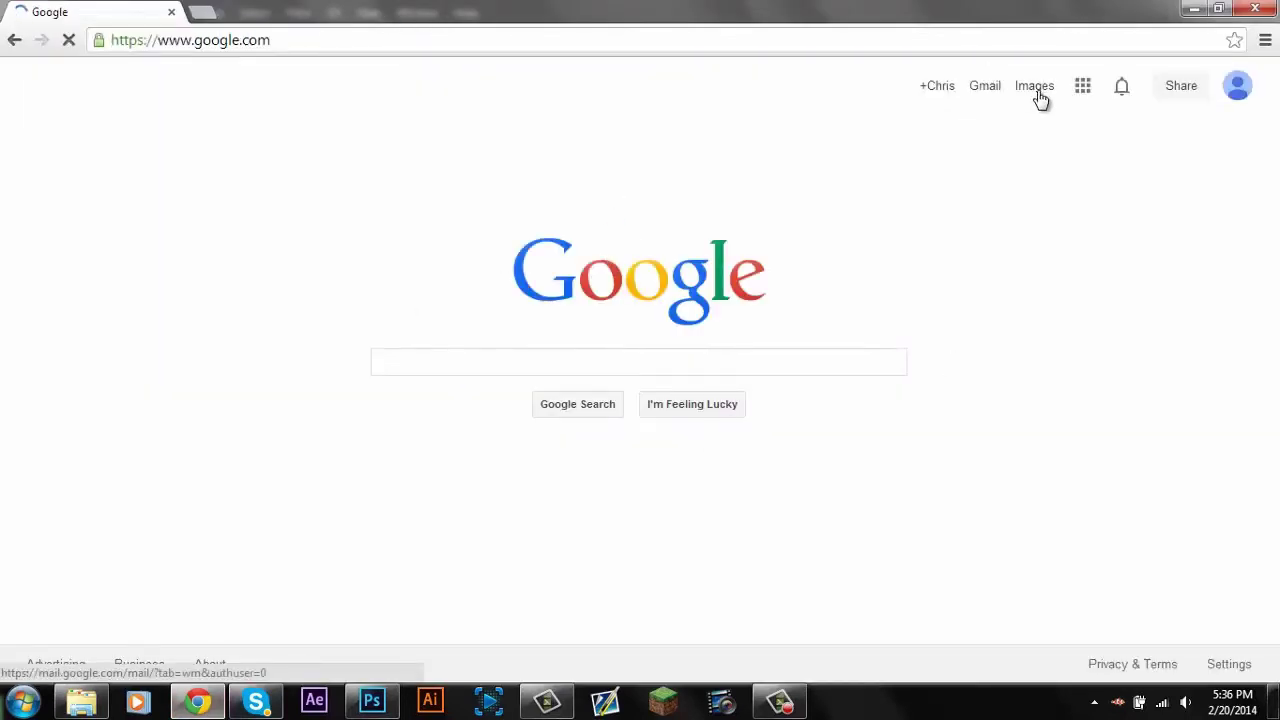
left_click(1037, 90)
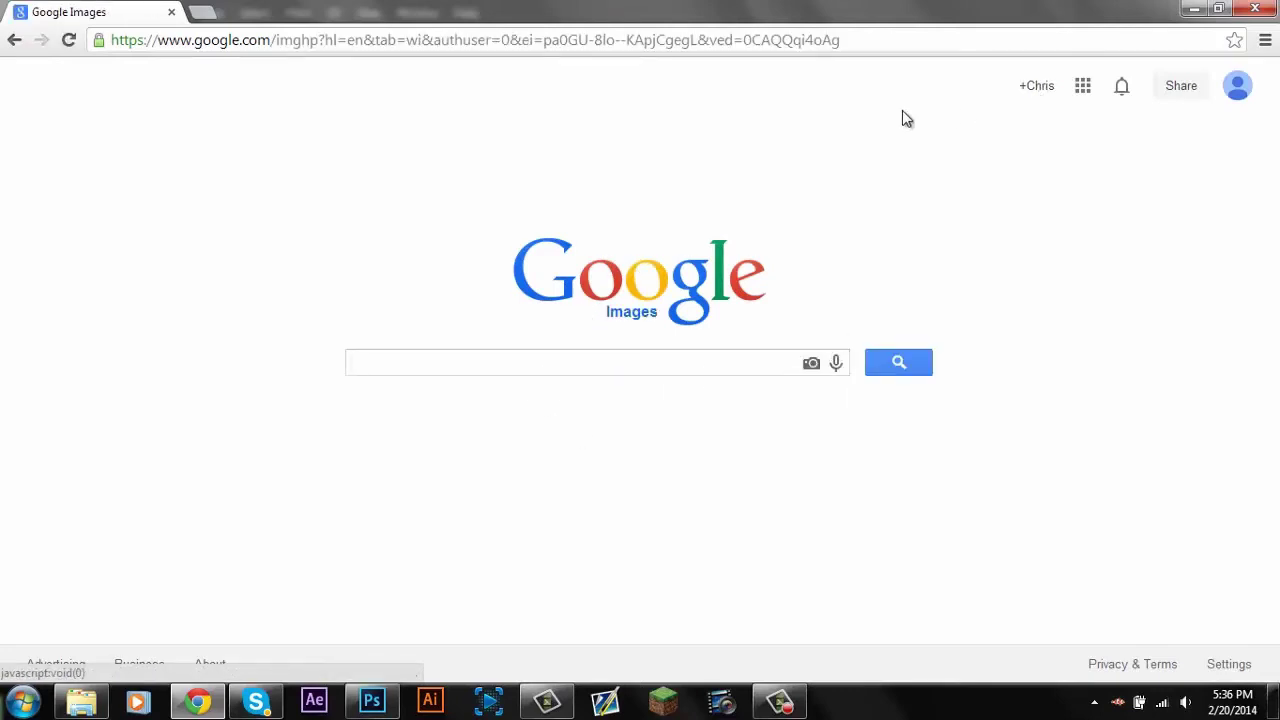
Search images for 'Portal 2 Robot render' and preview the first Atlas robot result.
type("ortal ")
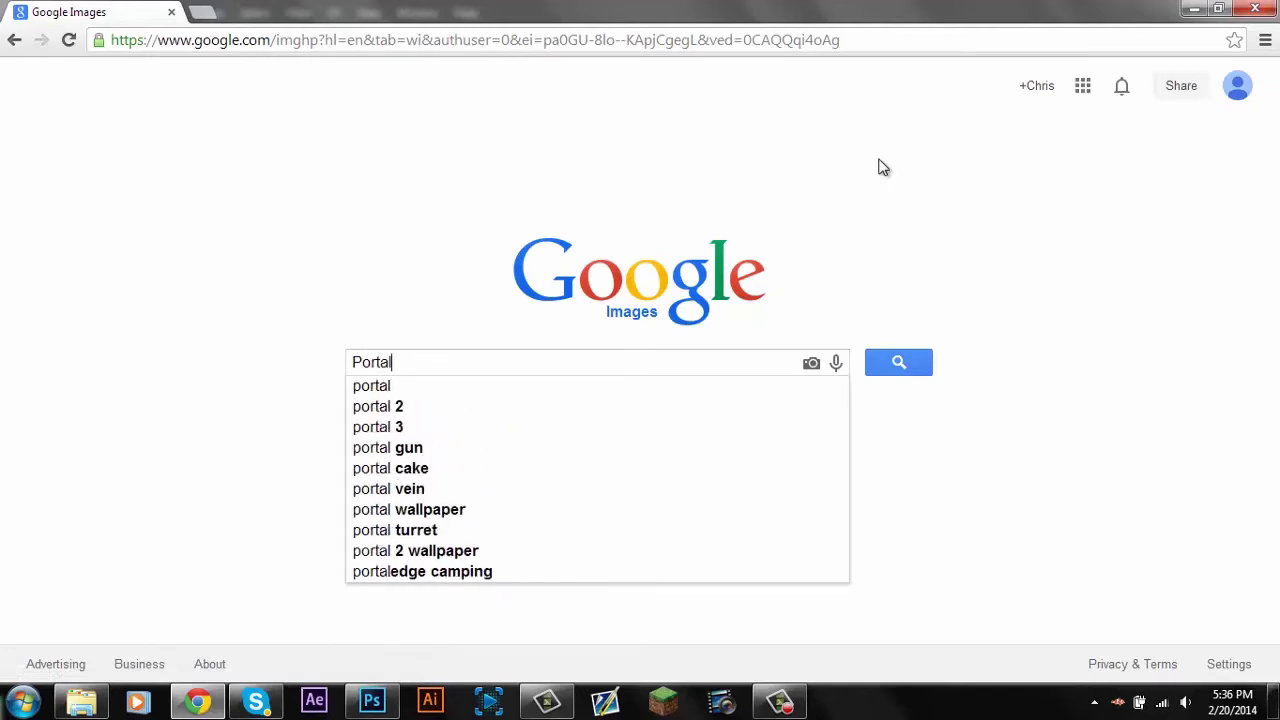
type("2 C")
key("BackSpace")
type("Robot render")
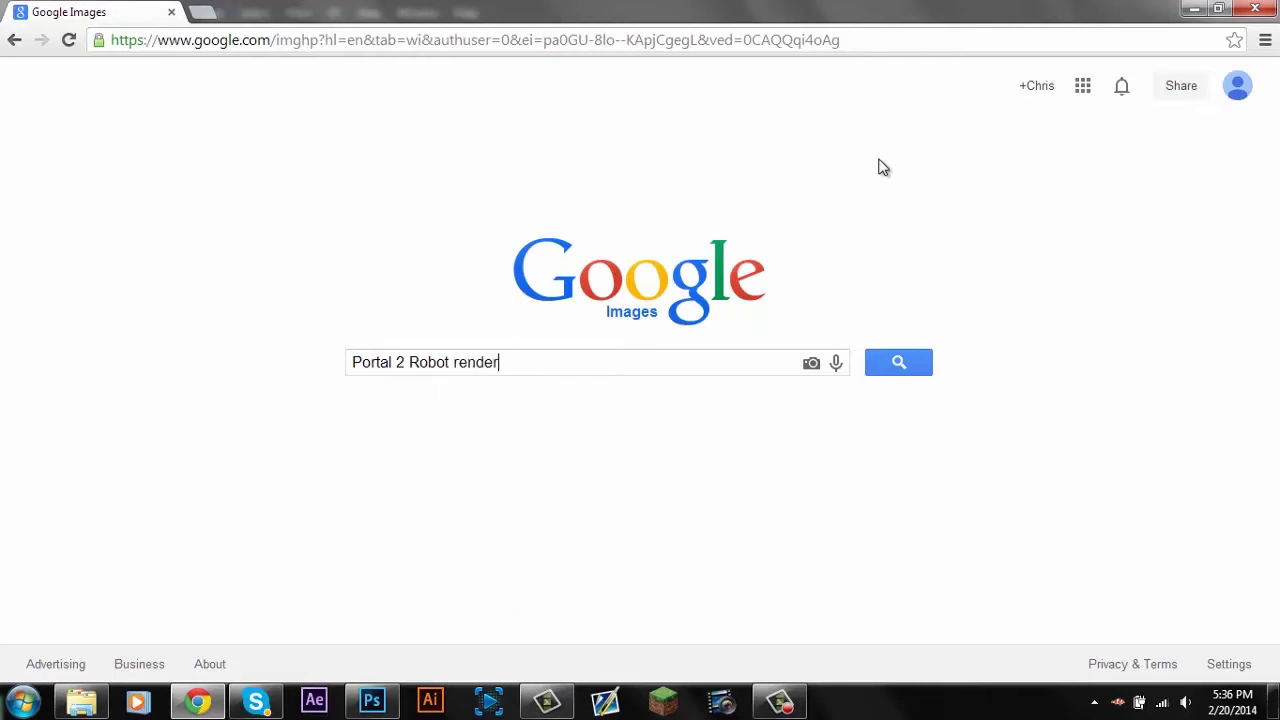
key("Return")
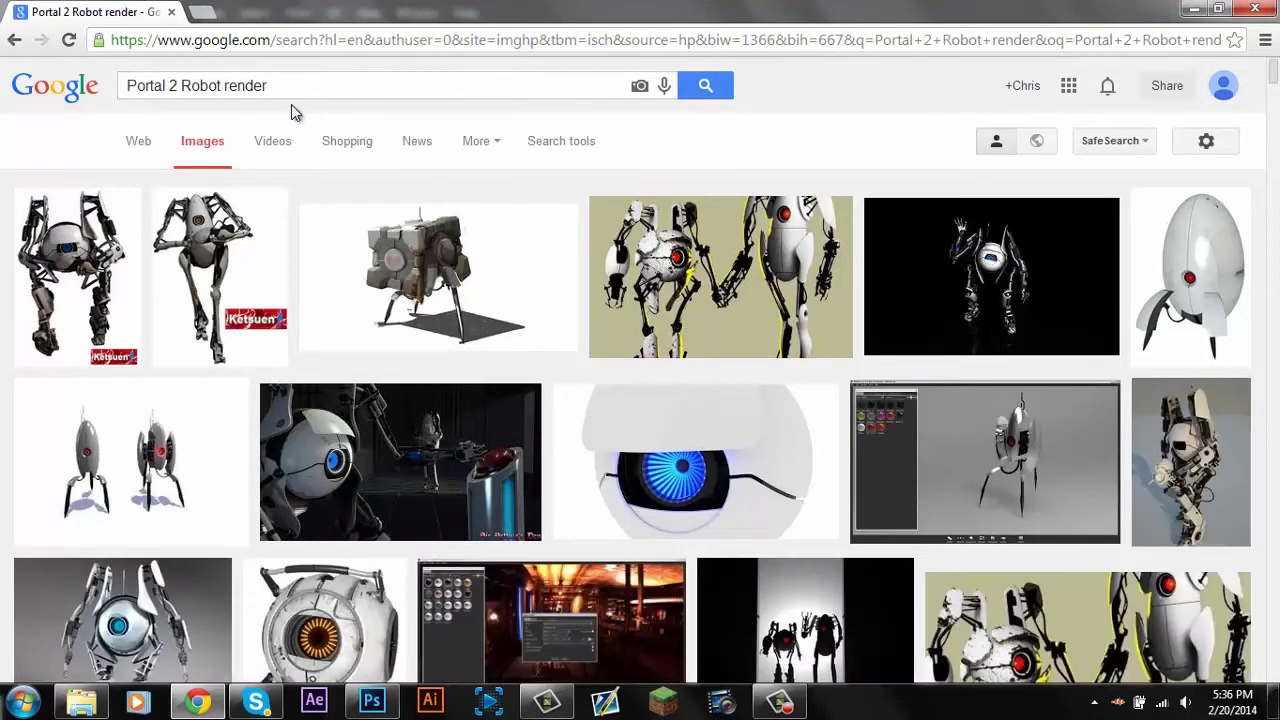
left_click(90, 290)
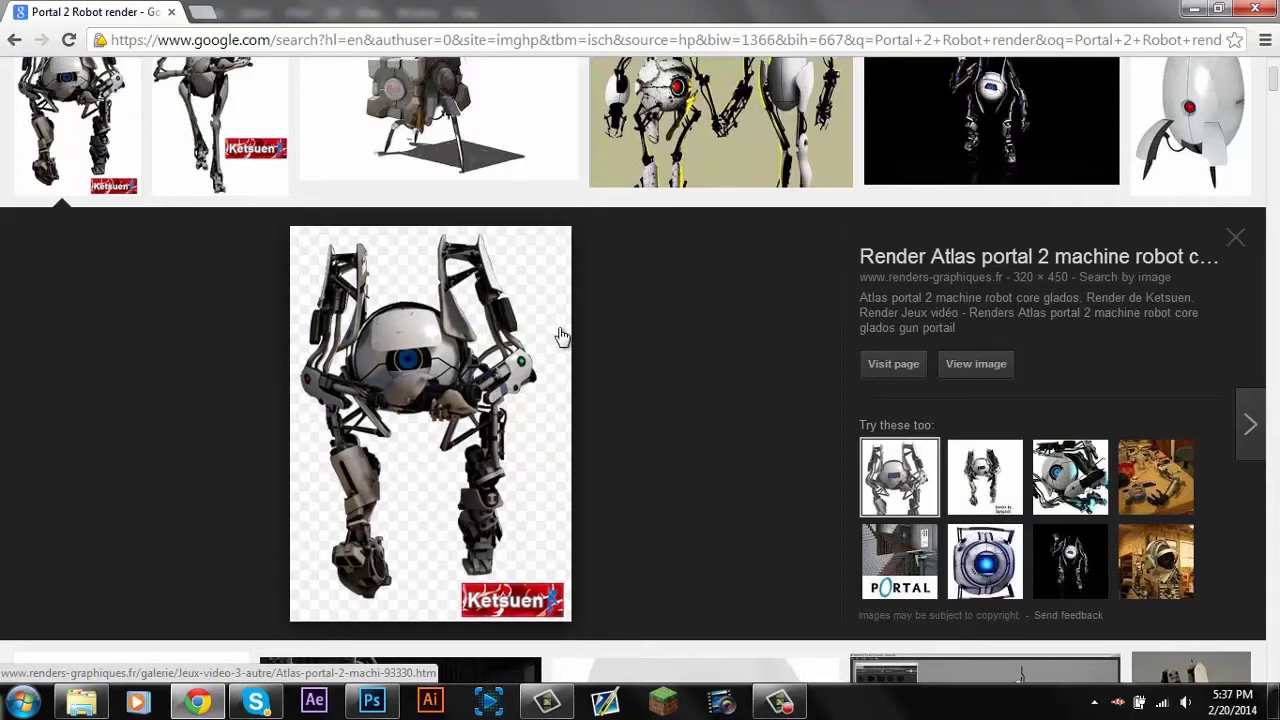
left_click(1190, 9)
Preview the soldier, pin-up, golden figure, Superman and Galactus renders to find the Predator.
left_click(1067, 567)
left_click(1067, 567)
left_click(1067, 591)
left_click(1067, 591)
left_click(1067, 616)
left_click(1067, 616)
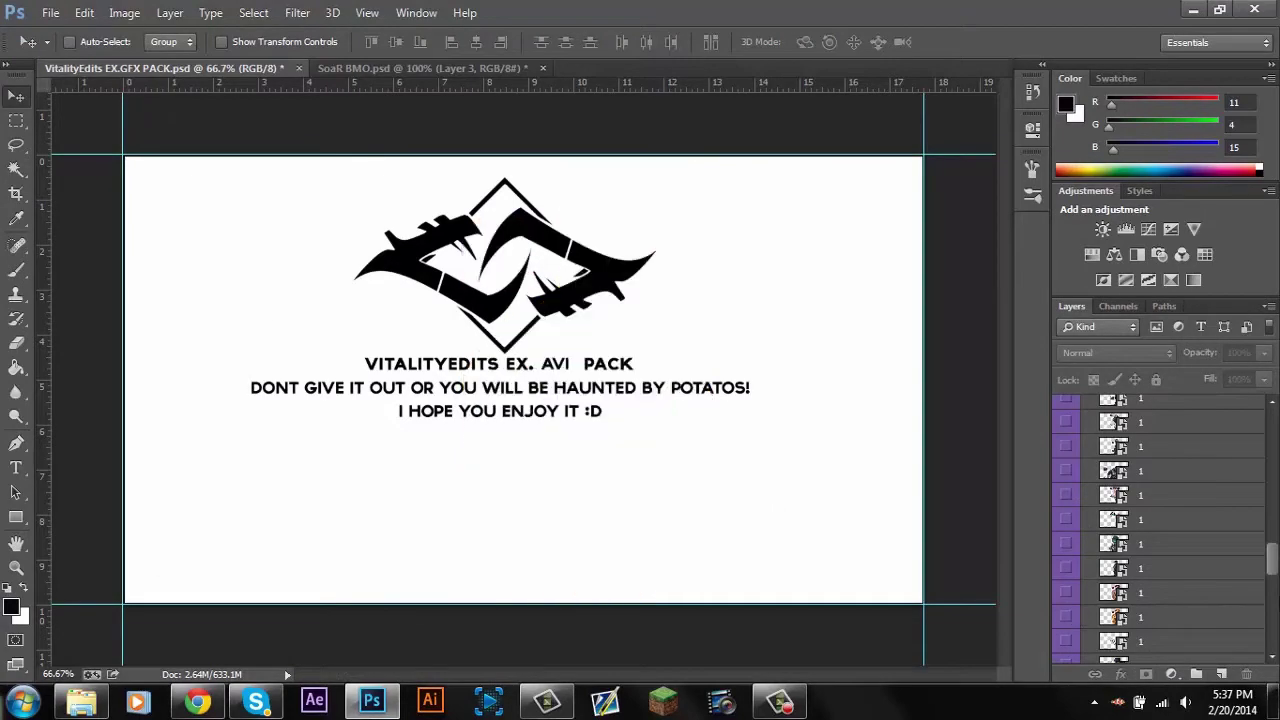
left_click_drag(1272, 575, 1272, 592)
left_click(1067, 620)
left_click(1067, 620)
left_click(1067, 592)
left_click(1067, 592)
left_click(1067, 590)
left_click(1067, 570)
left_click(1067, 595)
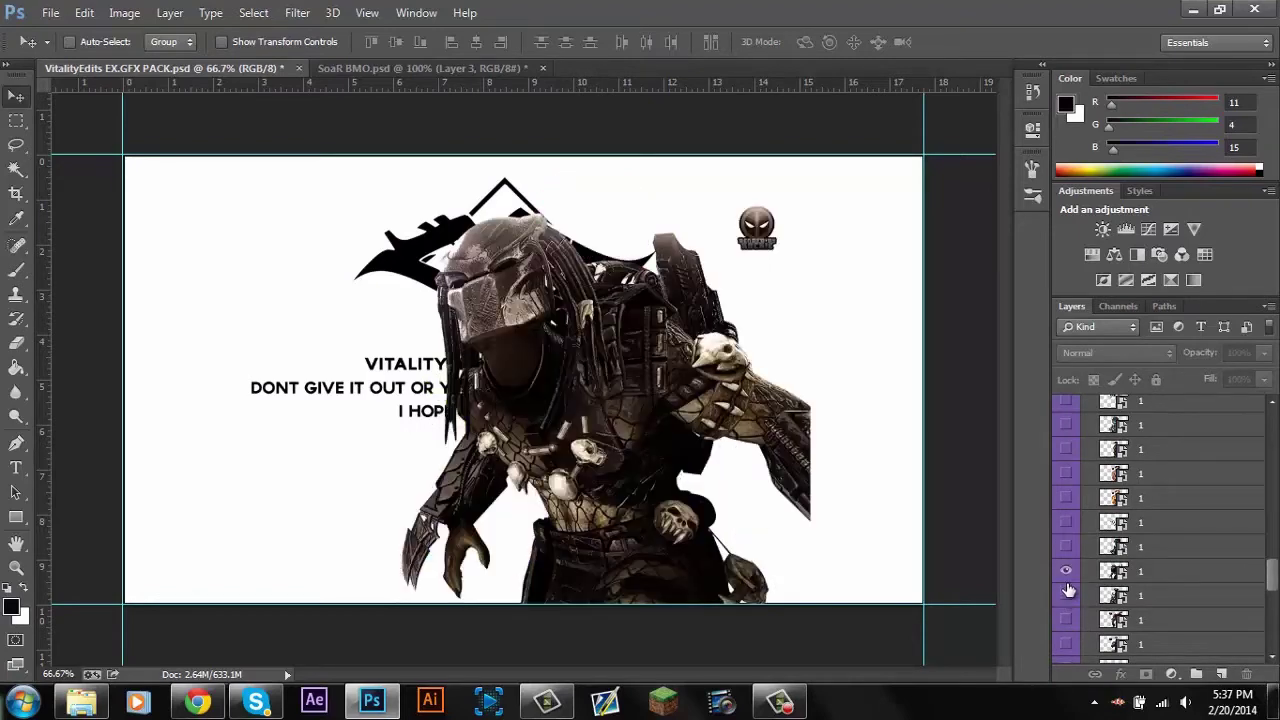
Duplicate the Predator layer 1 into the SoaR BMO.psd document.
left_click(1128, 595)
right_click(1156, 576)
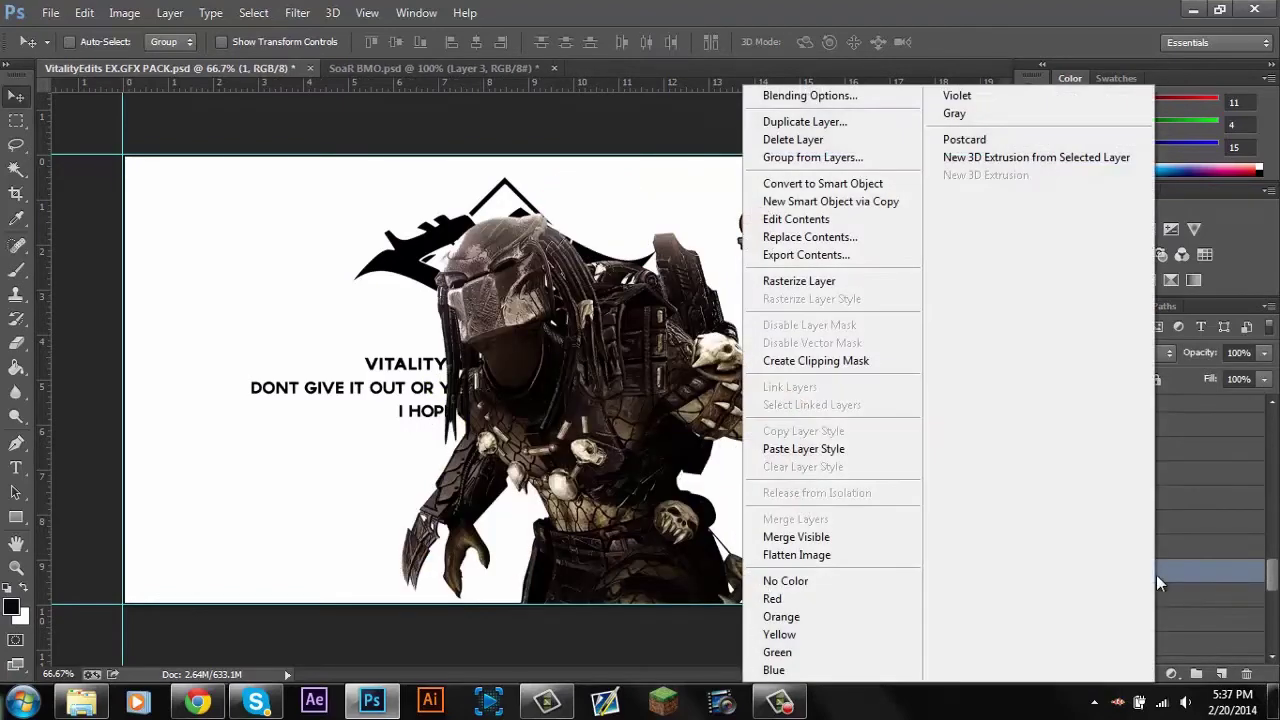
left_click(805, 121)
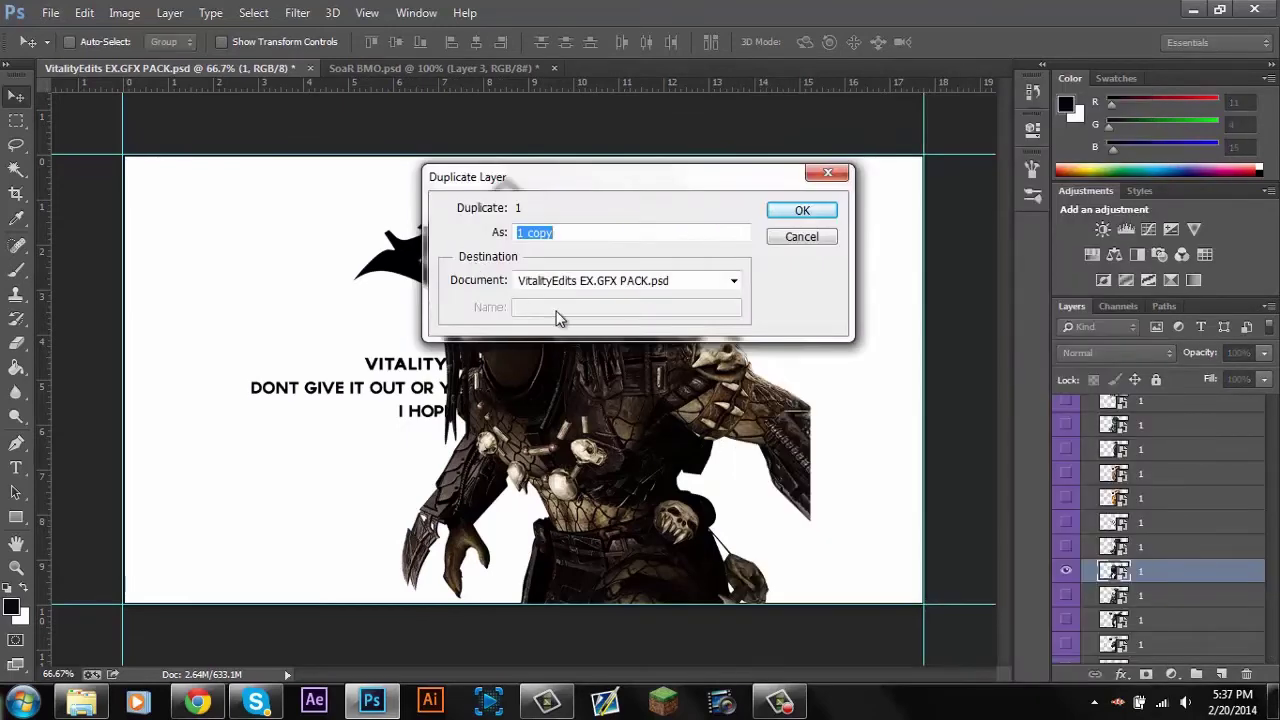
left_click(572, 284)
left_click(570, 312)
key("Return")
In SoaR BMO, scale the Predator render to 44.19% and center it over the S.
left_click(457, 68)
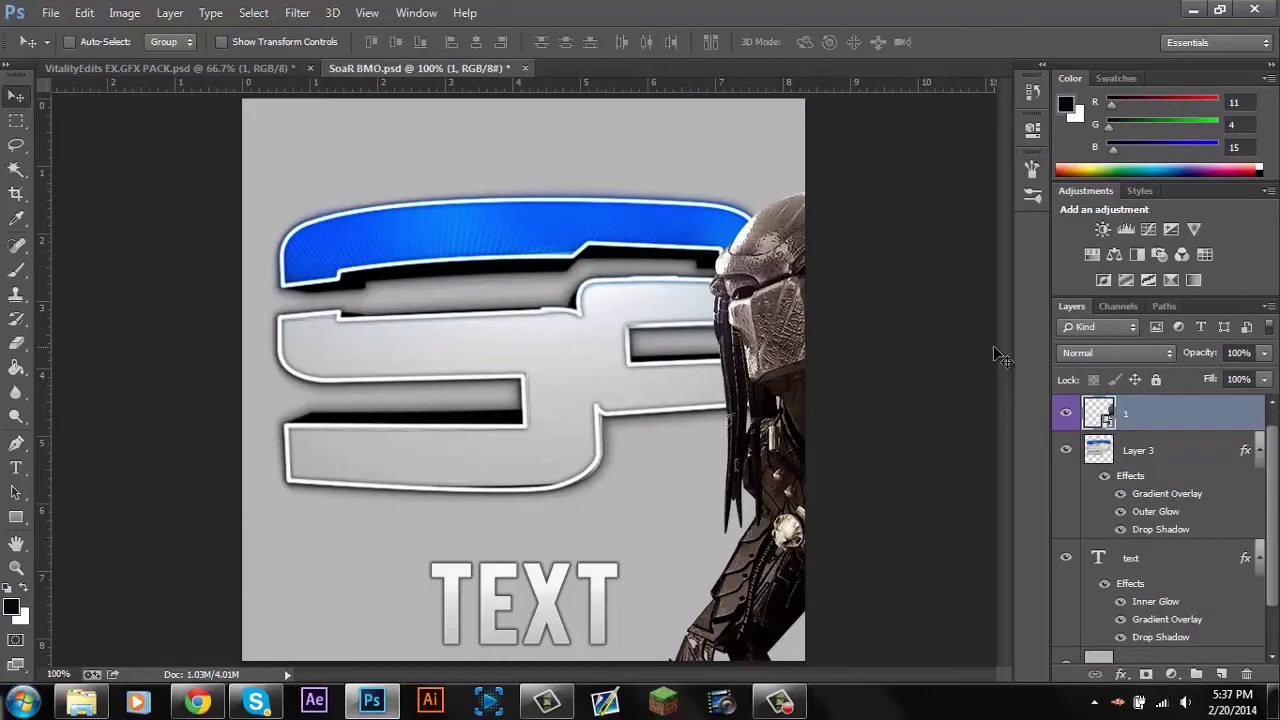
left_click_drag(654, 446, 415, 355)
key("ctrl+t")
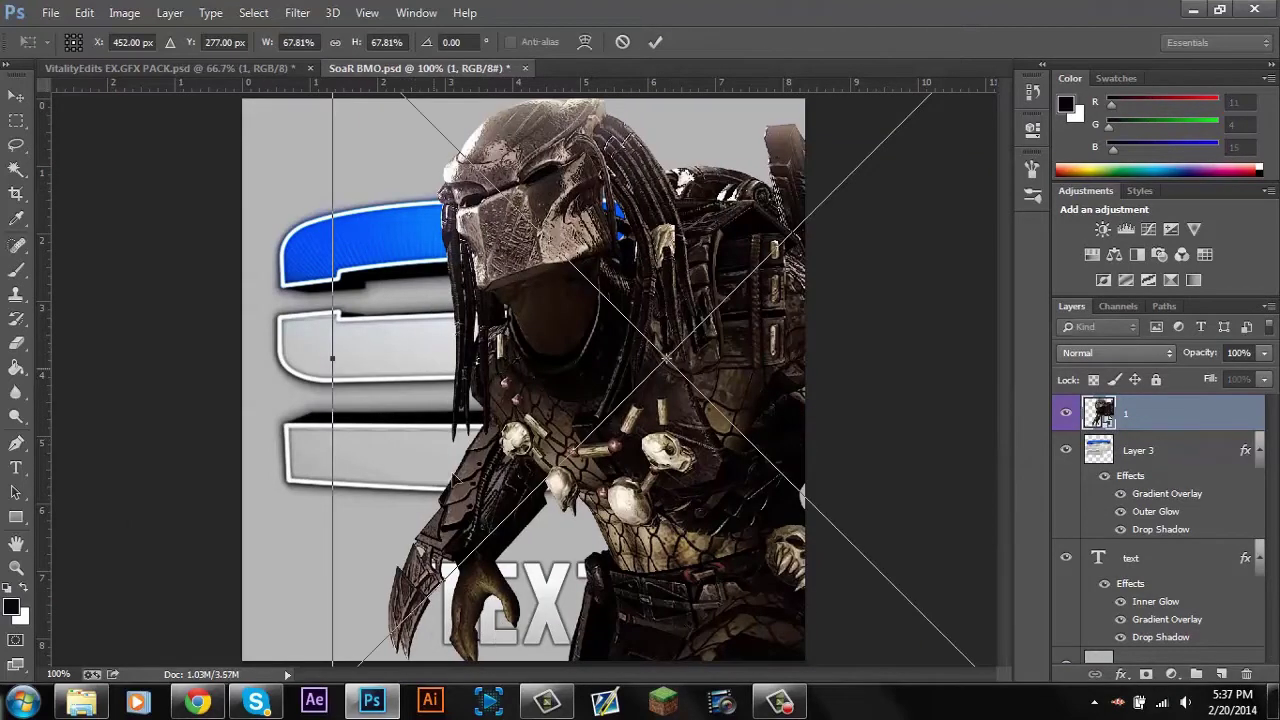
left_click_drag(642, 389, 360, 286)
left_click_drag(738, 592, 541, 399)
left_click_drag(314, 268, 557, 403)
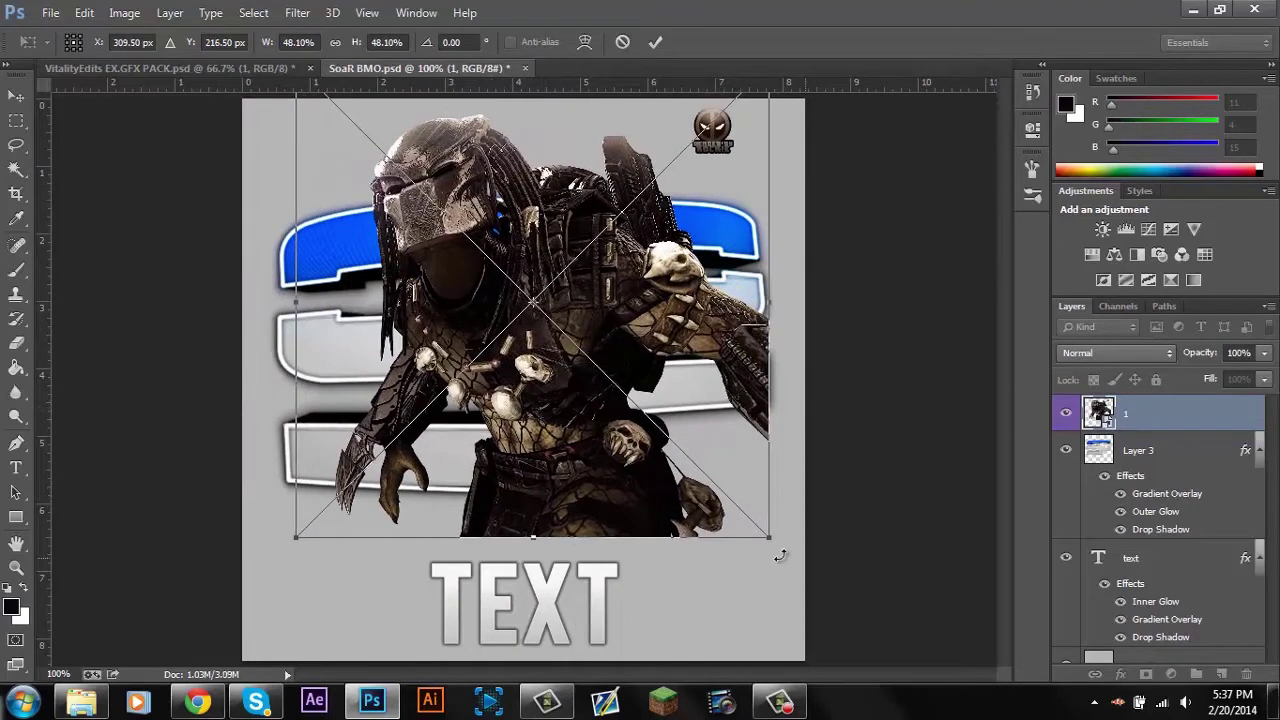
left_click_drag(772, 542, 731, 498)
left_click_drag(557, 407, 598, 418)
key("Return")
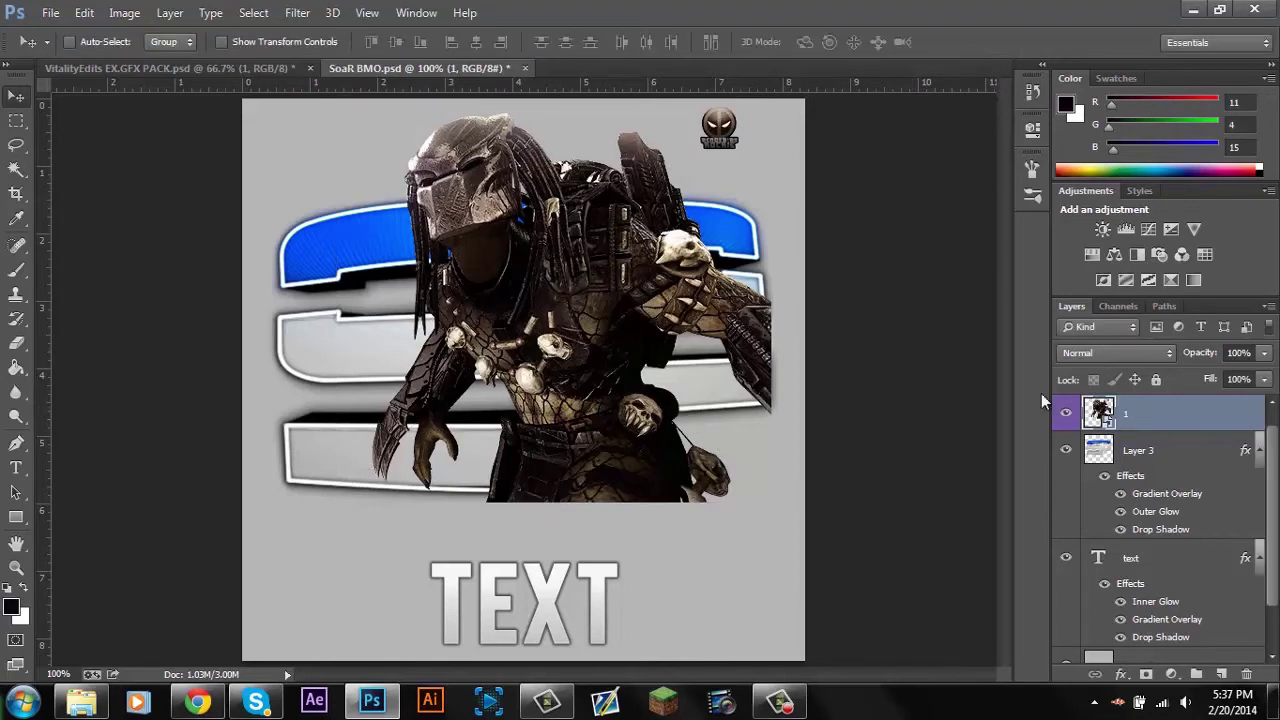
Rasterize the Predator layer and make it a clipping mask on the S in Layer 3.
left_click(1259, 451)
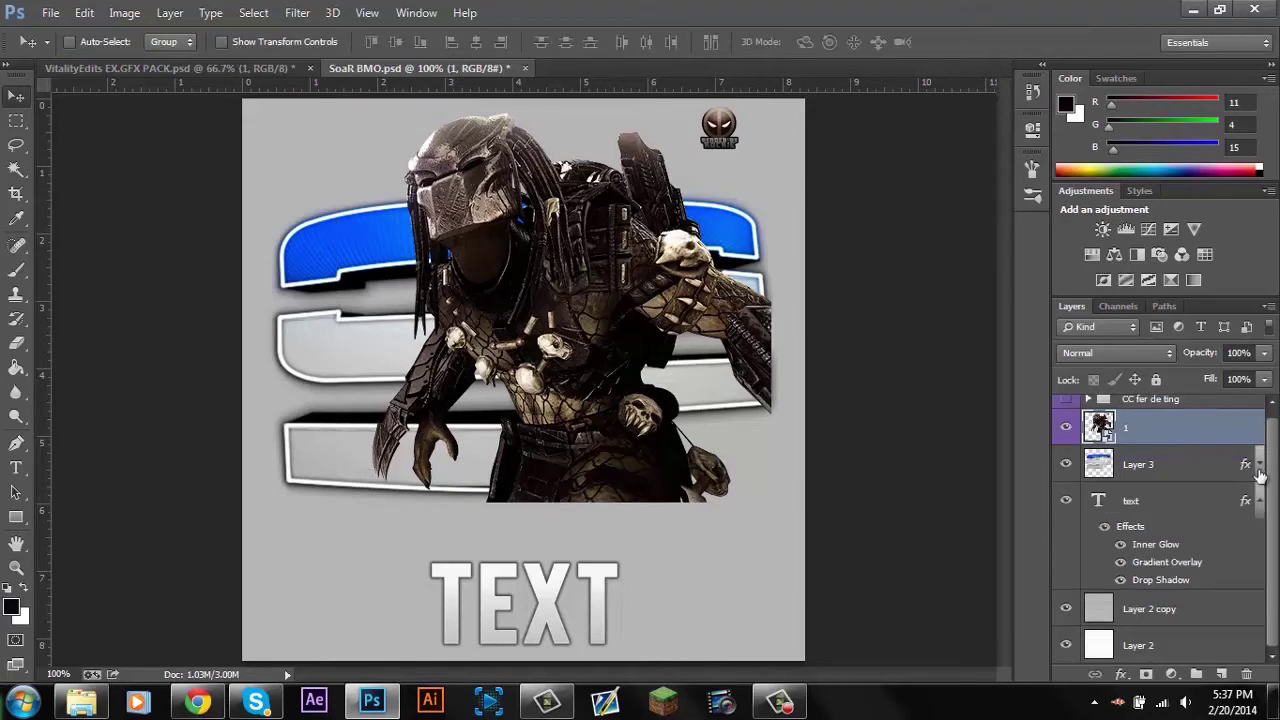
left_click(1259, 500)
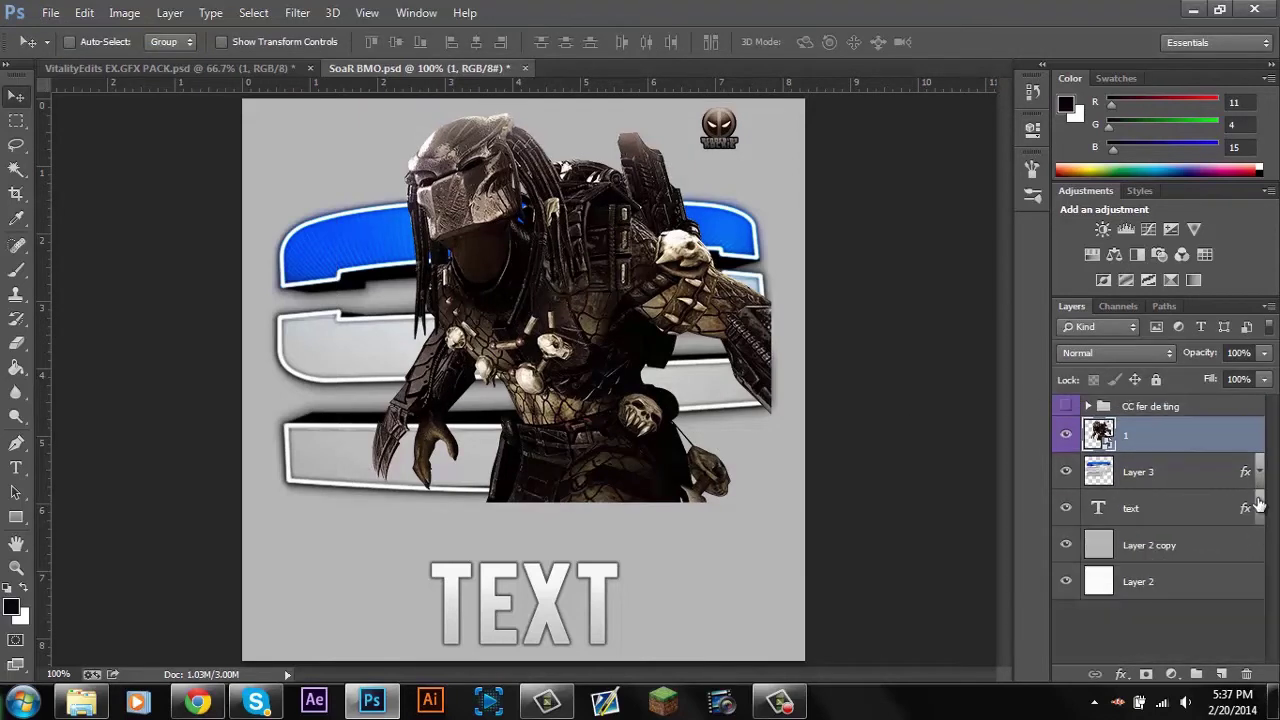
right_click(1190, 440)
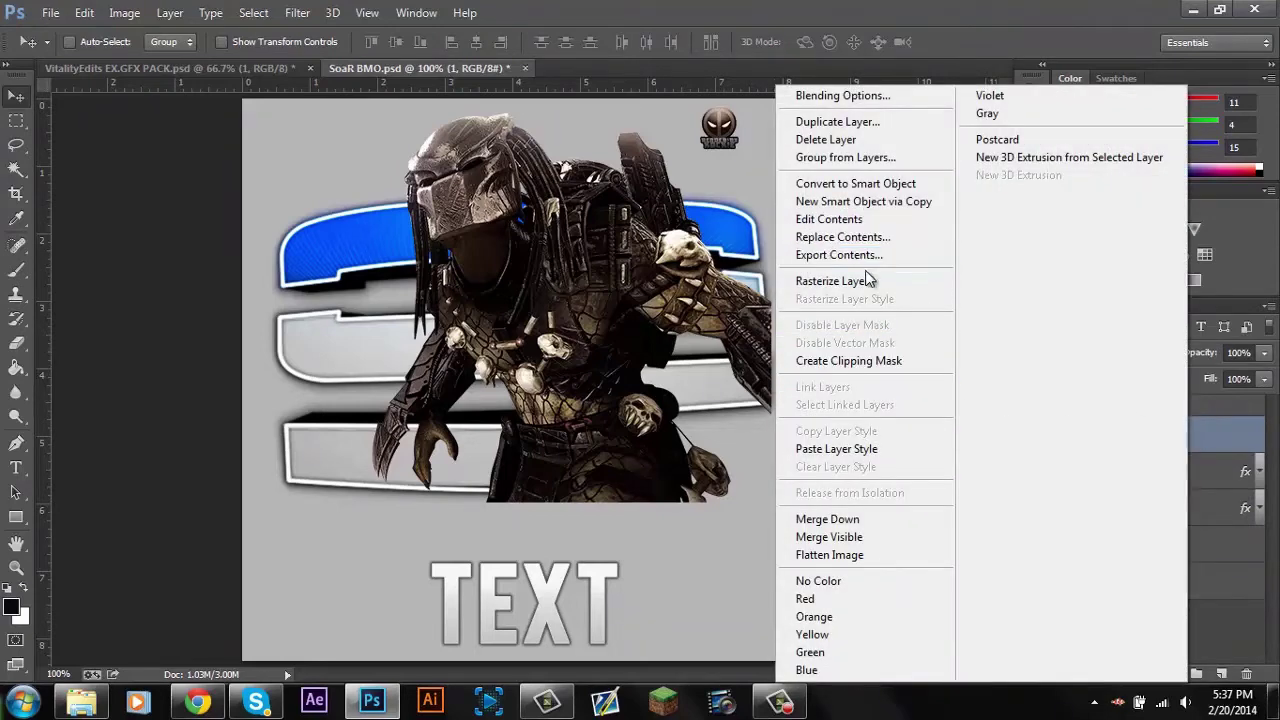
left_click(830, 281)
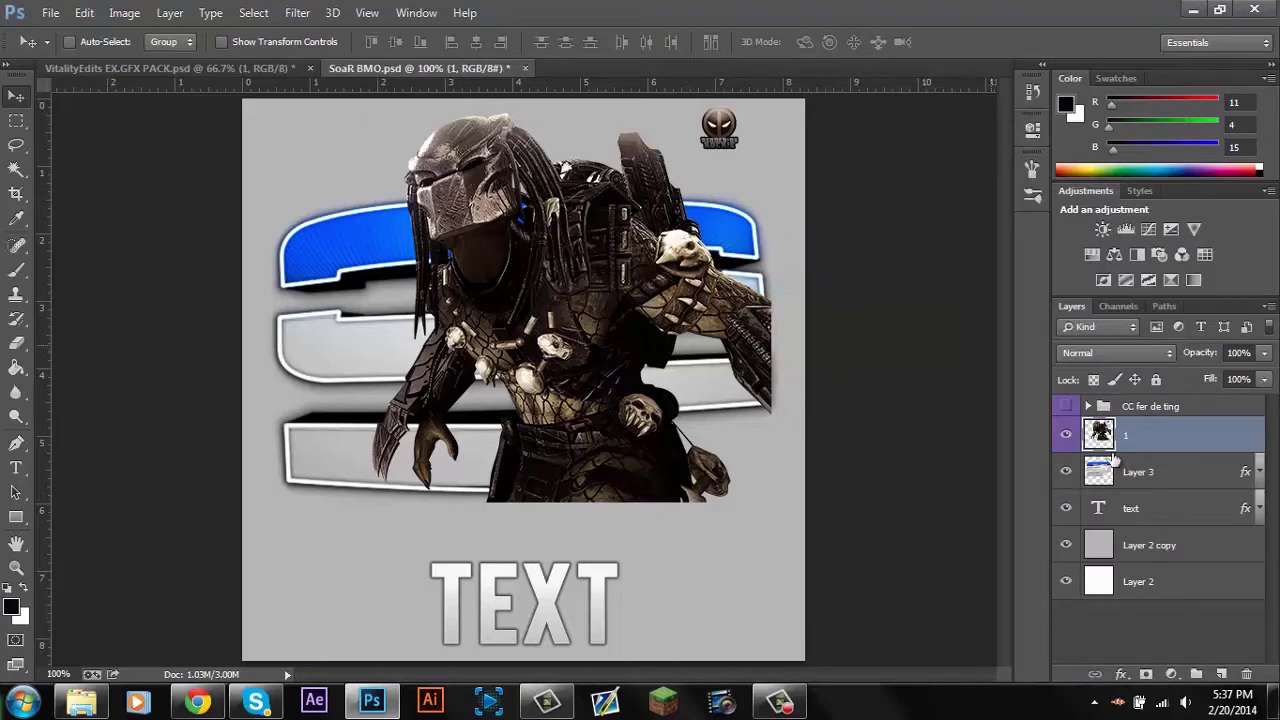
right_click(1174, 454)
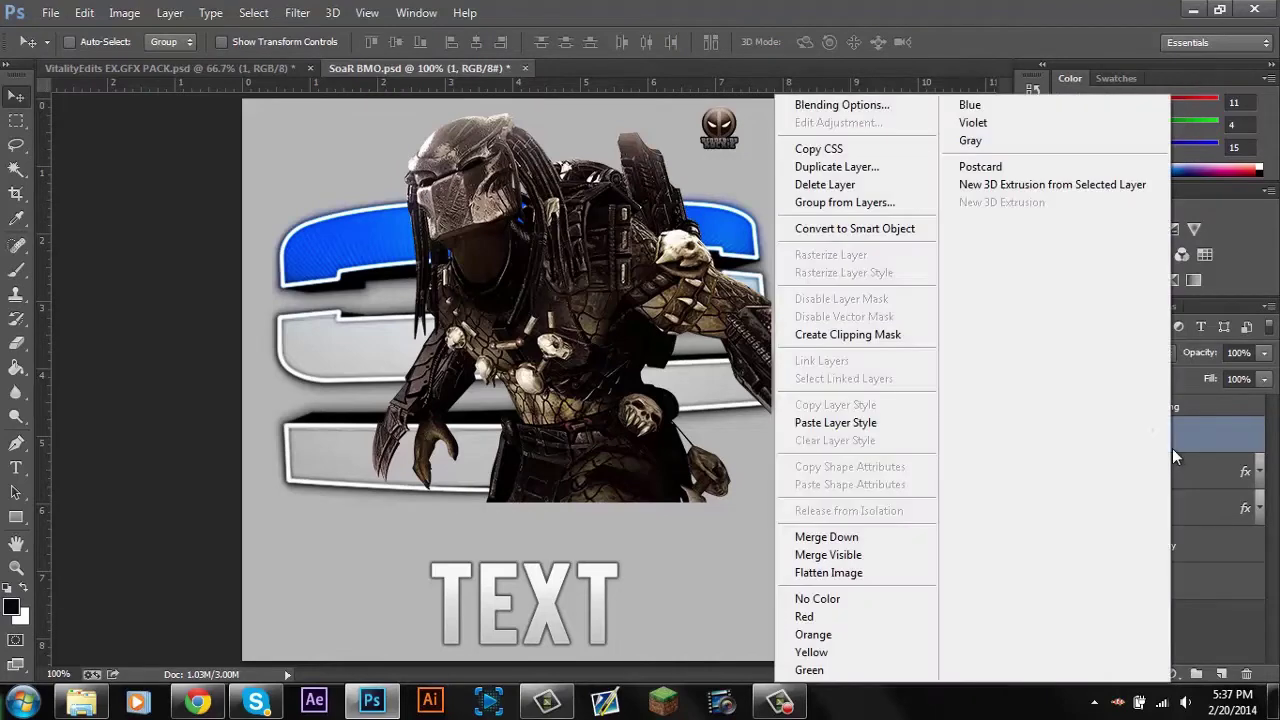
left_click(805, 334)
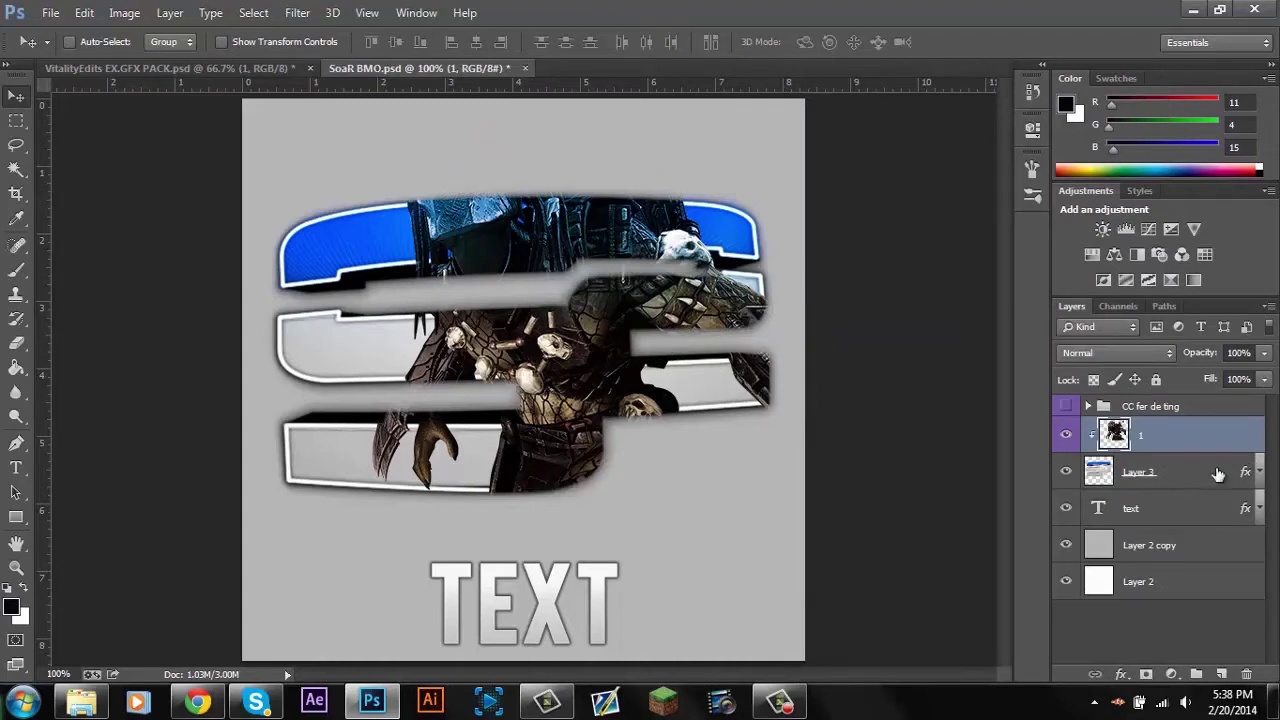
Toggle Layer 3's blue gradient overlay off and on to compare the clipped render.
left_click(1258, 474)
left_click(1105, 500)
left_click(1105, 500)
left_click(1105, 500)
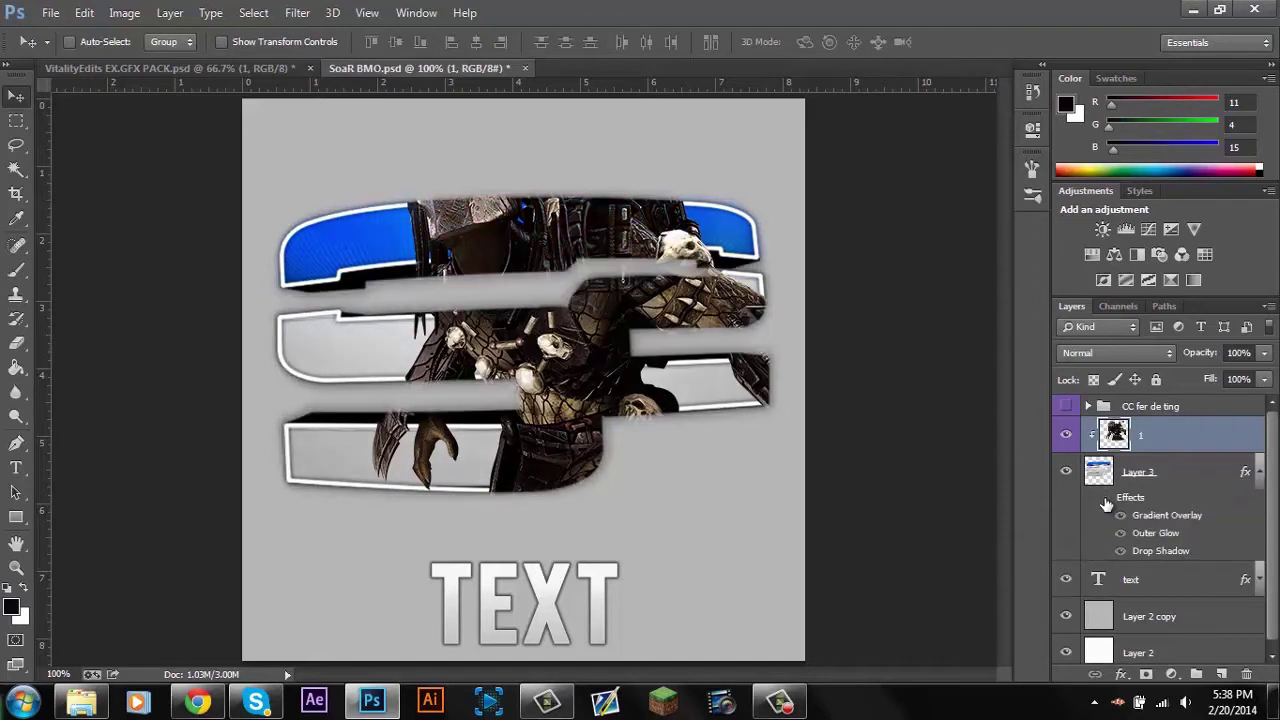
left_click(1260, 474)
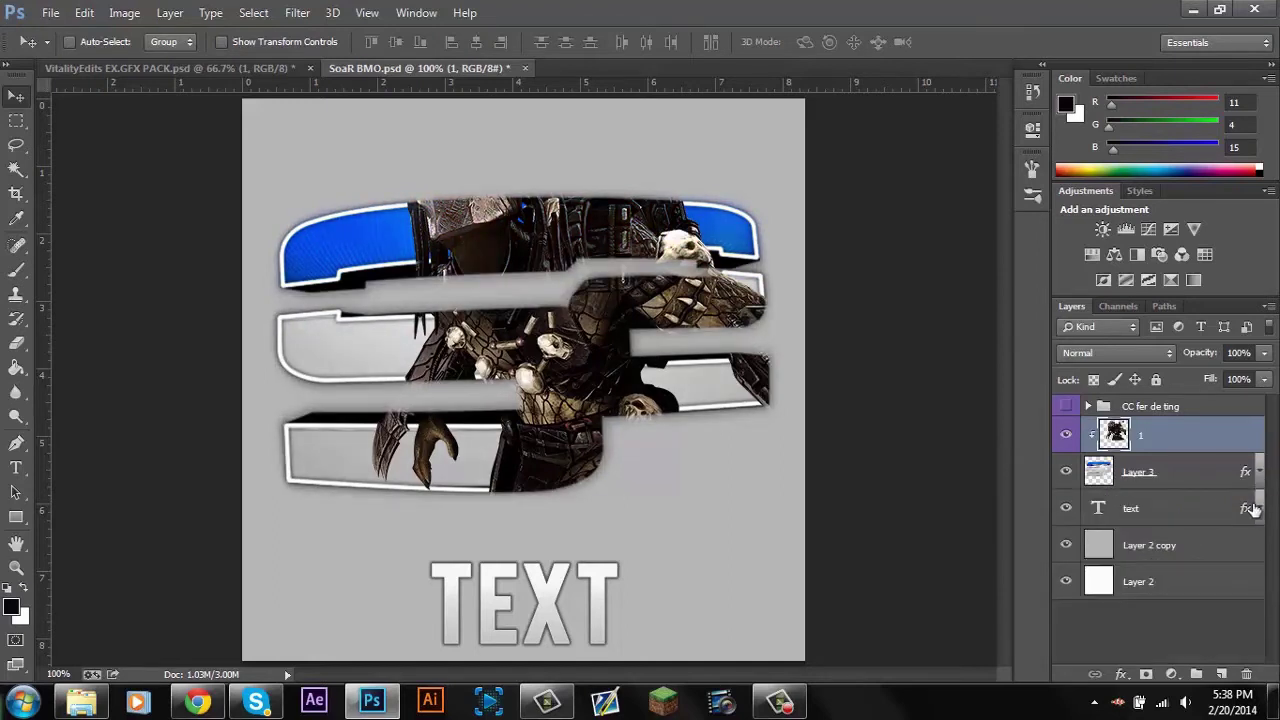
right_click(1187, 450)
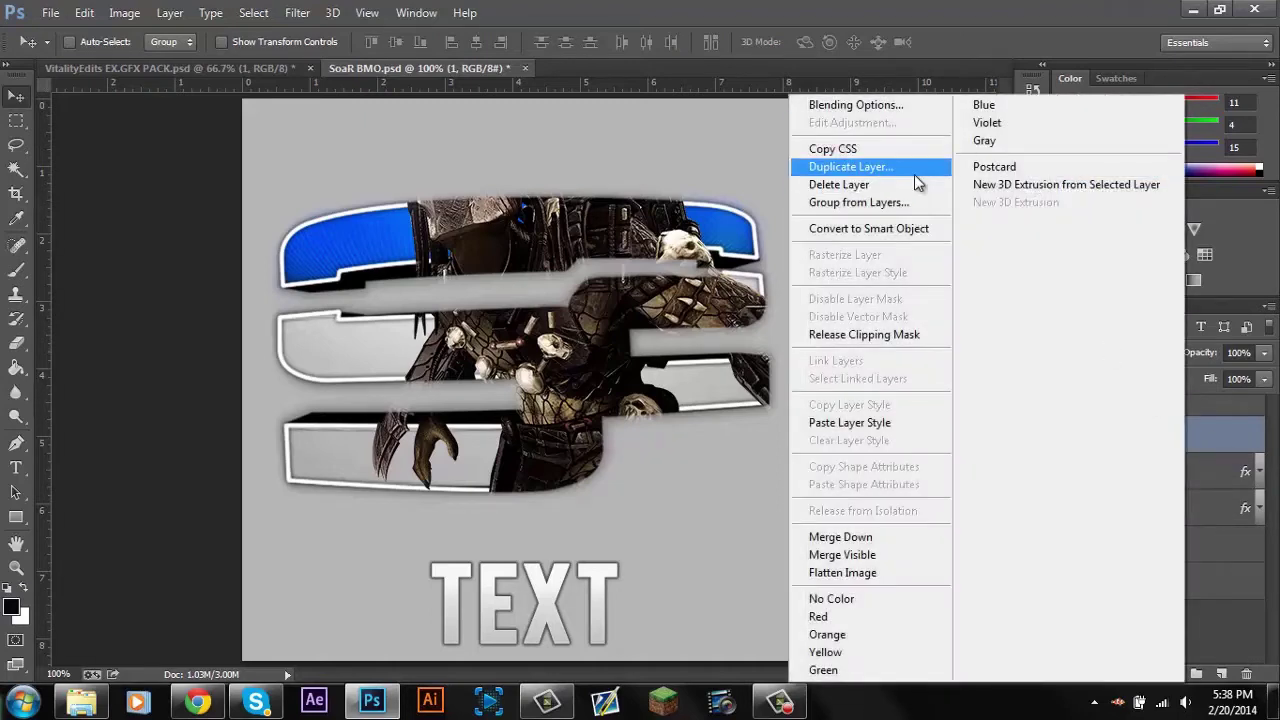
left_click(634, 278)
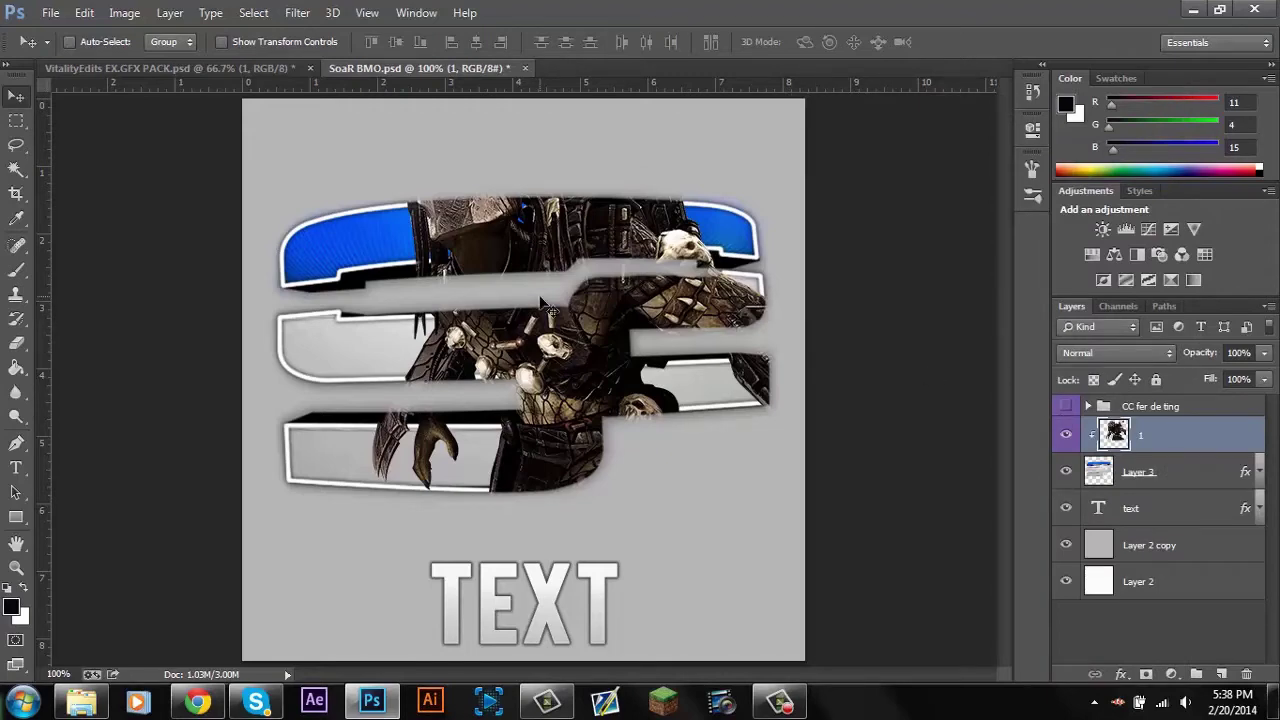
Zoom to 200% on the S's middle and set the Predator layer's opacity to 22%.
key("z")
left_click(491, 326)
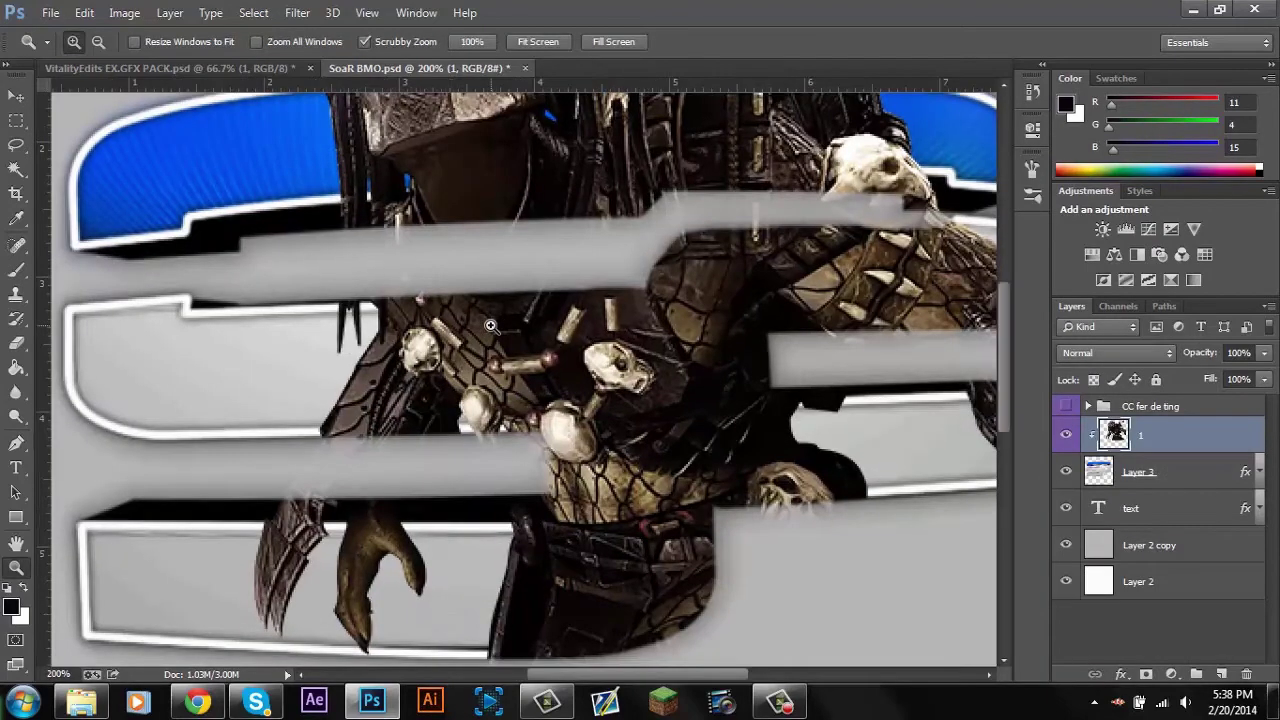
key("p")
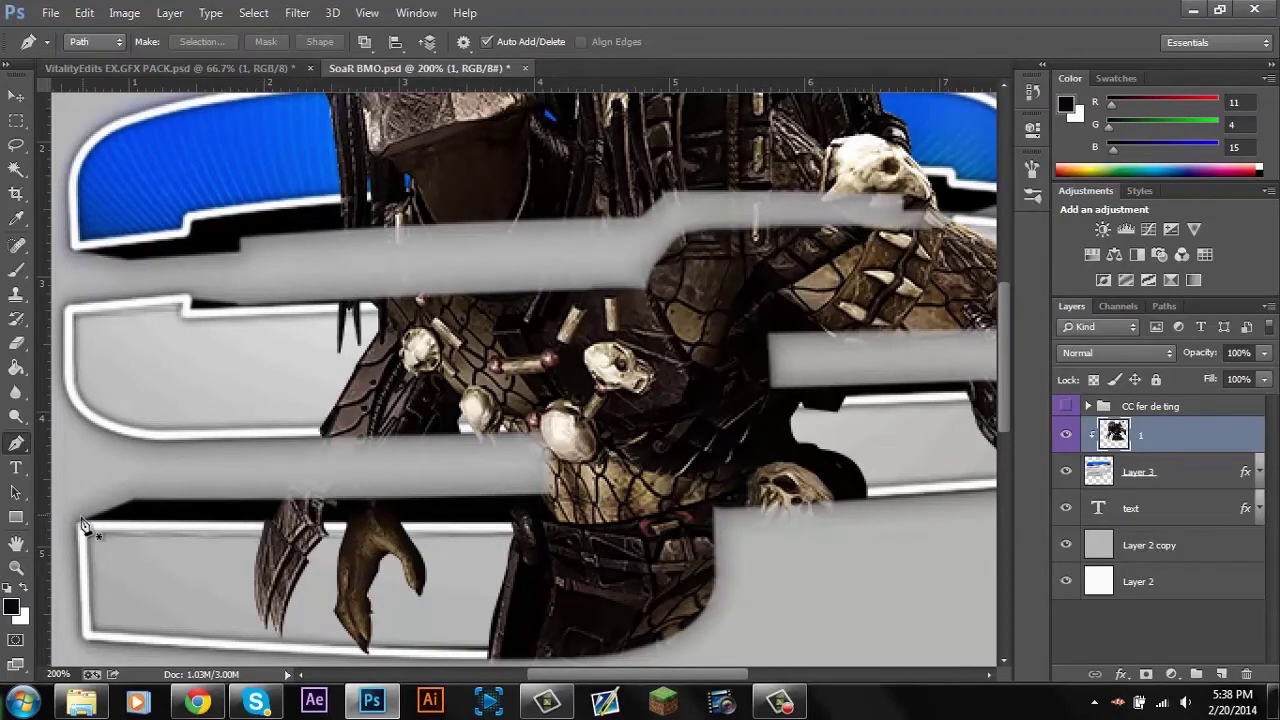
left_click(1263, 353)
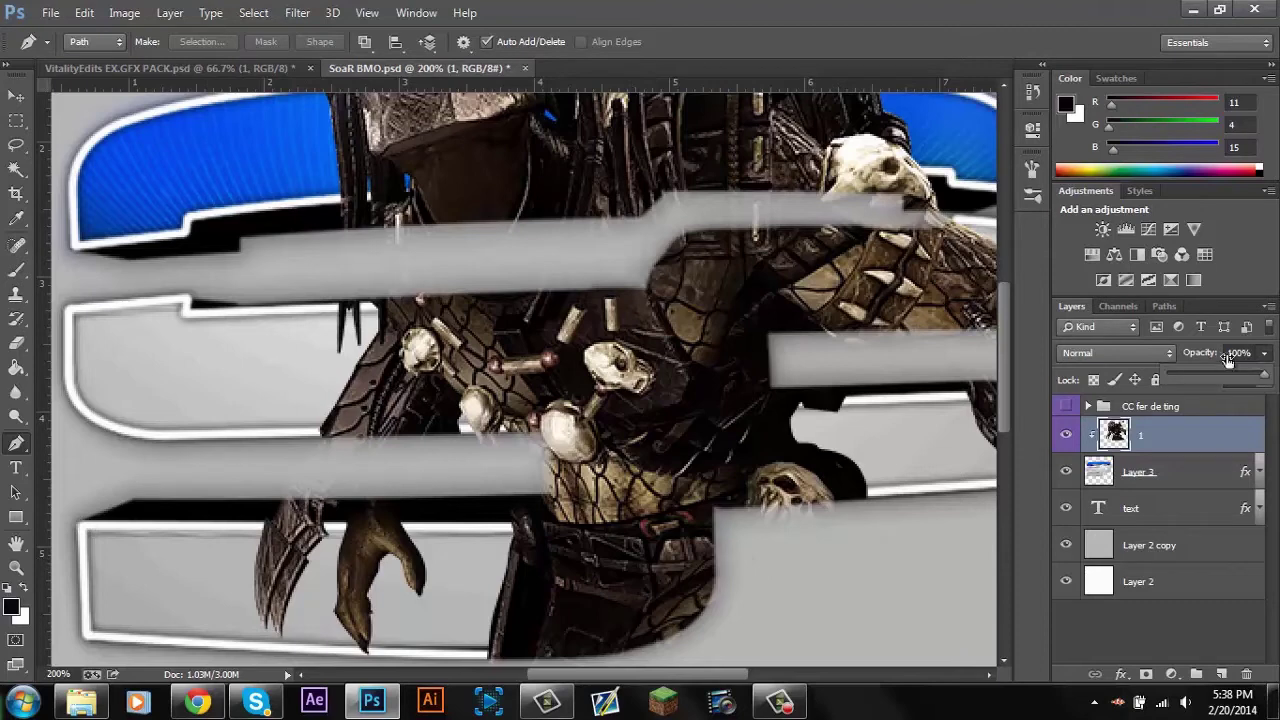
left_click_drag(1201, 371, 1188, 365)
left_click_drag(1181, 372, 1189, 373)
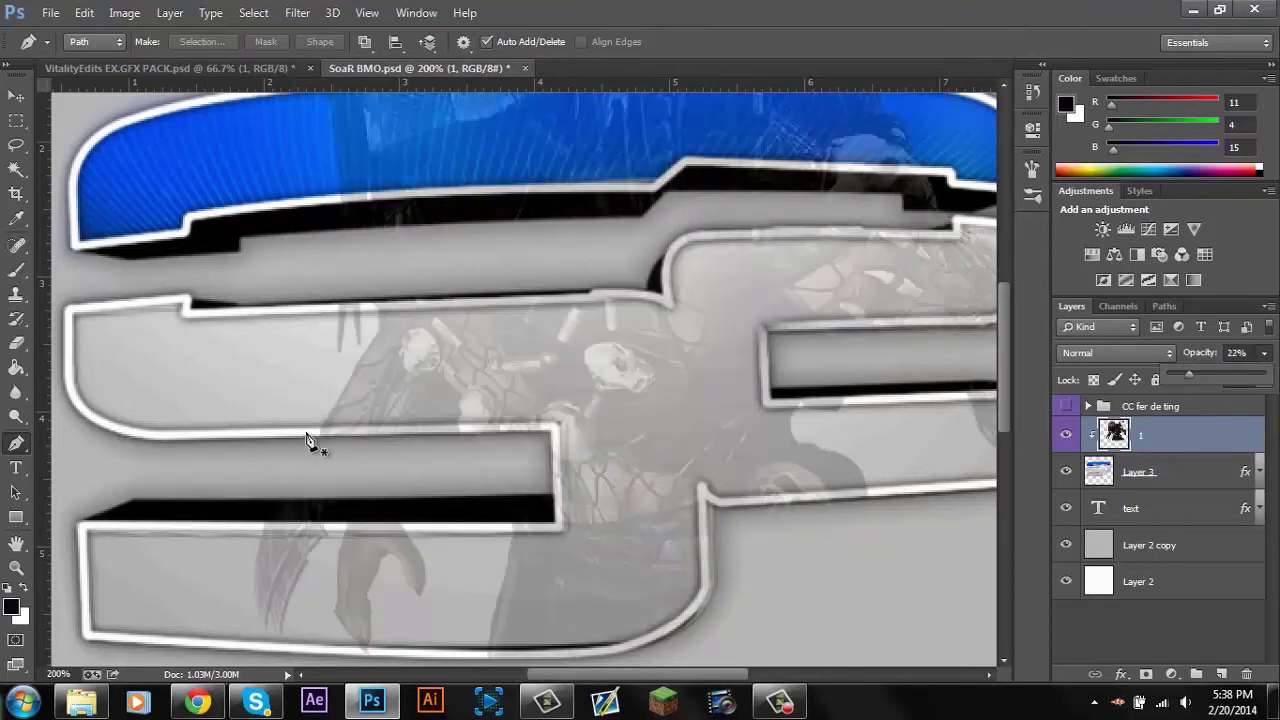
Trace a pen path along the S's middle bar, inner vertical edge and bottom bar.
left_click(307, 436)
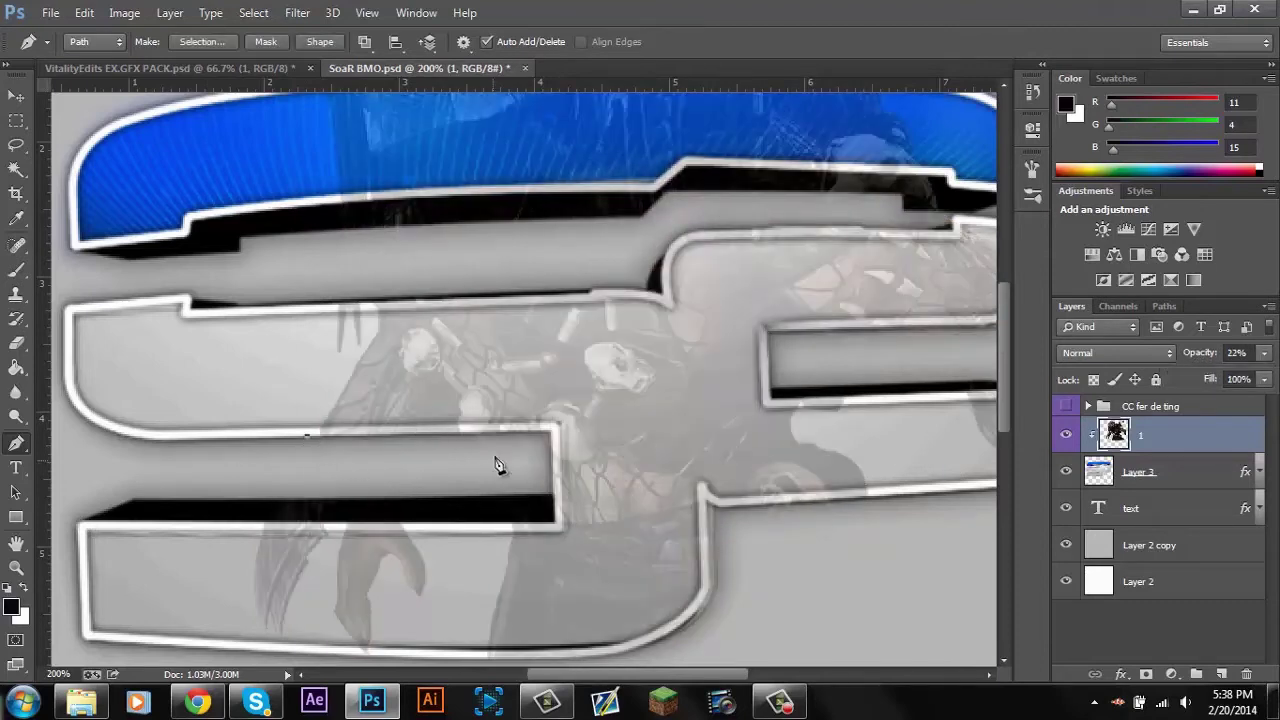
left_click(551, 433)
left_click(555, 522)
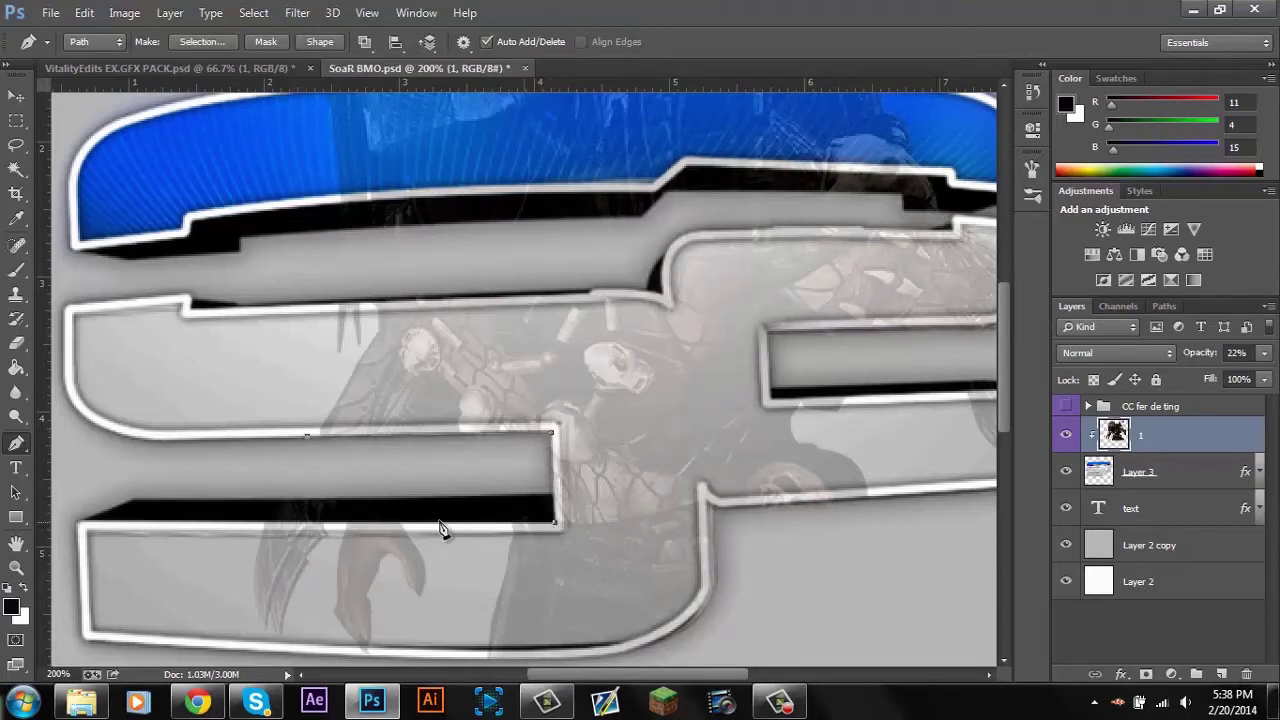
left_click(247, 522)
left_click(240, 439)
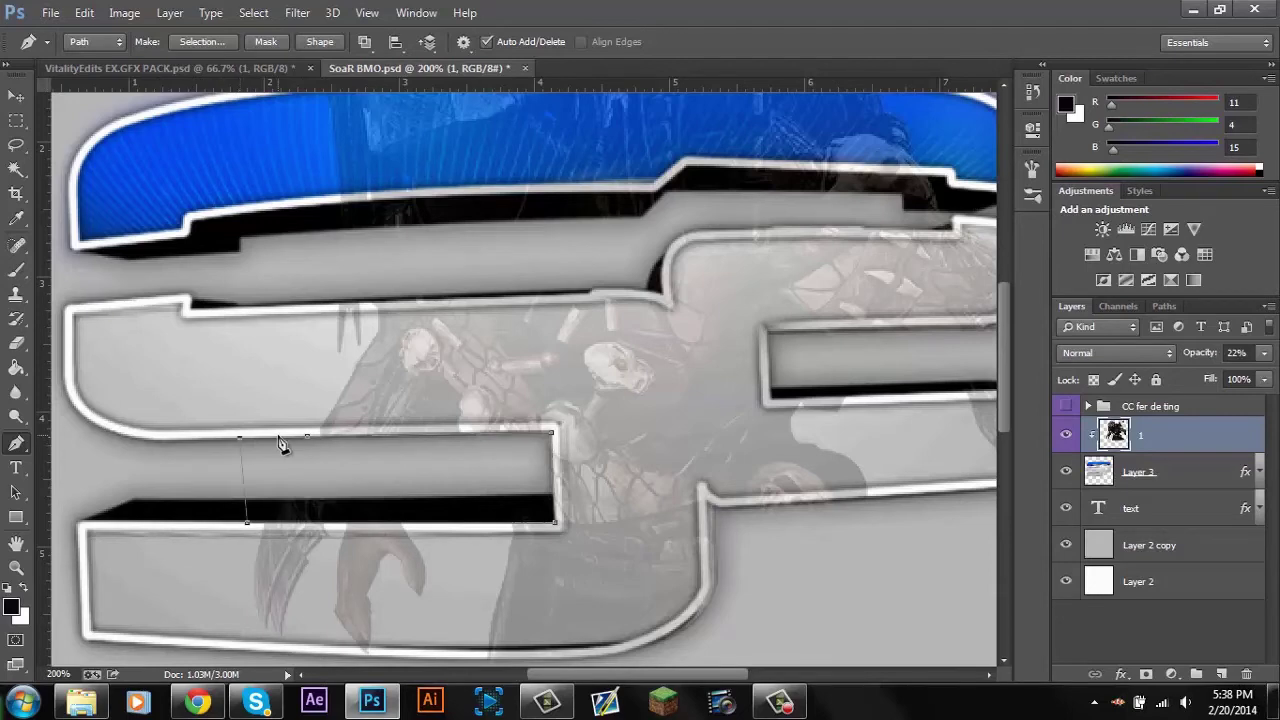